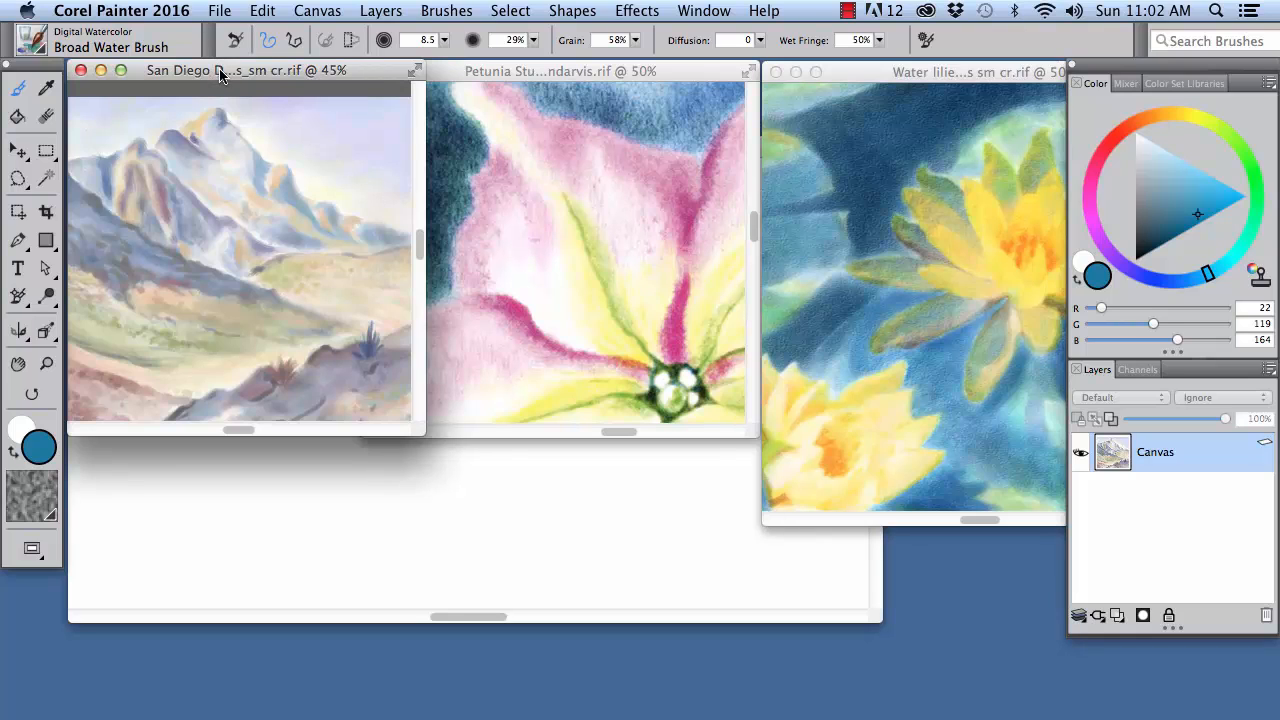
Step: Bring the petunia painting and the water lilies painting to the front in turn to examine their layers
click(520, 74)
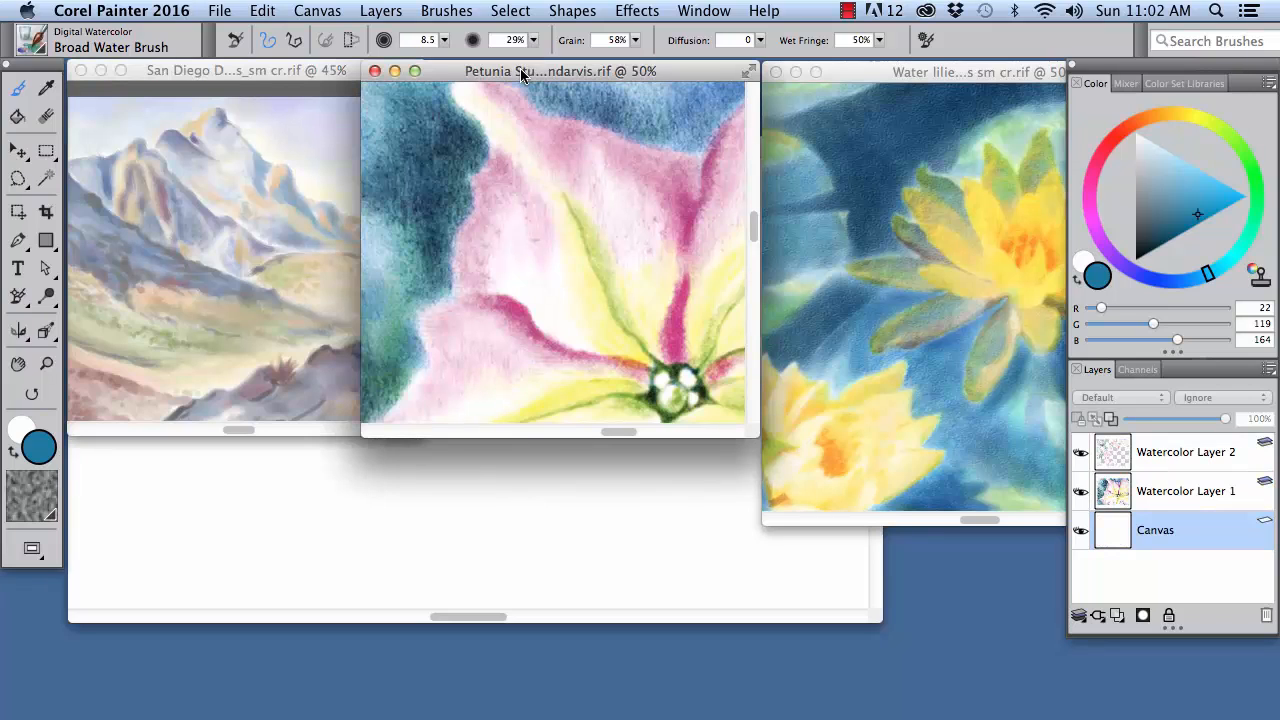
click(866, 74)
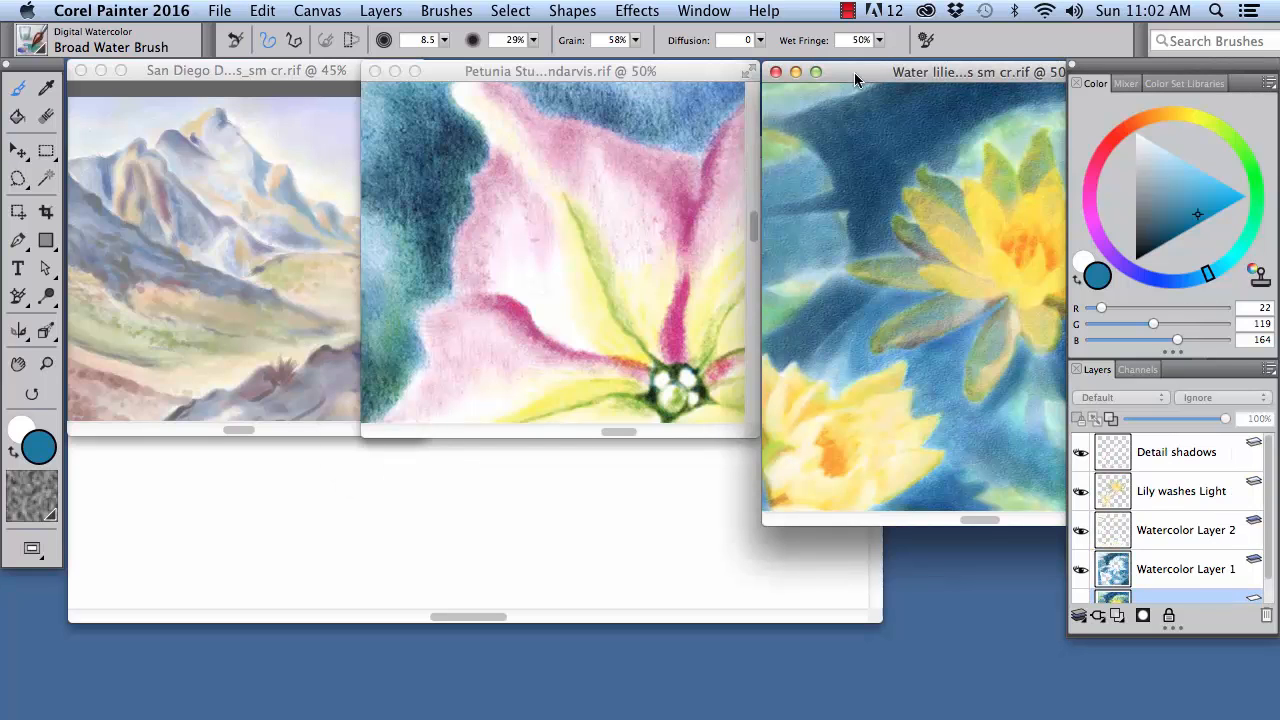
mouse_move(854, 72)
mouse_down()
mouse_move(705, 69)
mouse_move(846, 69)
mouse_up()
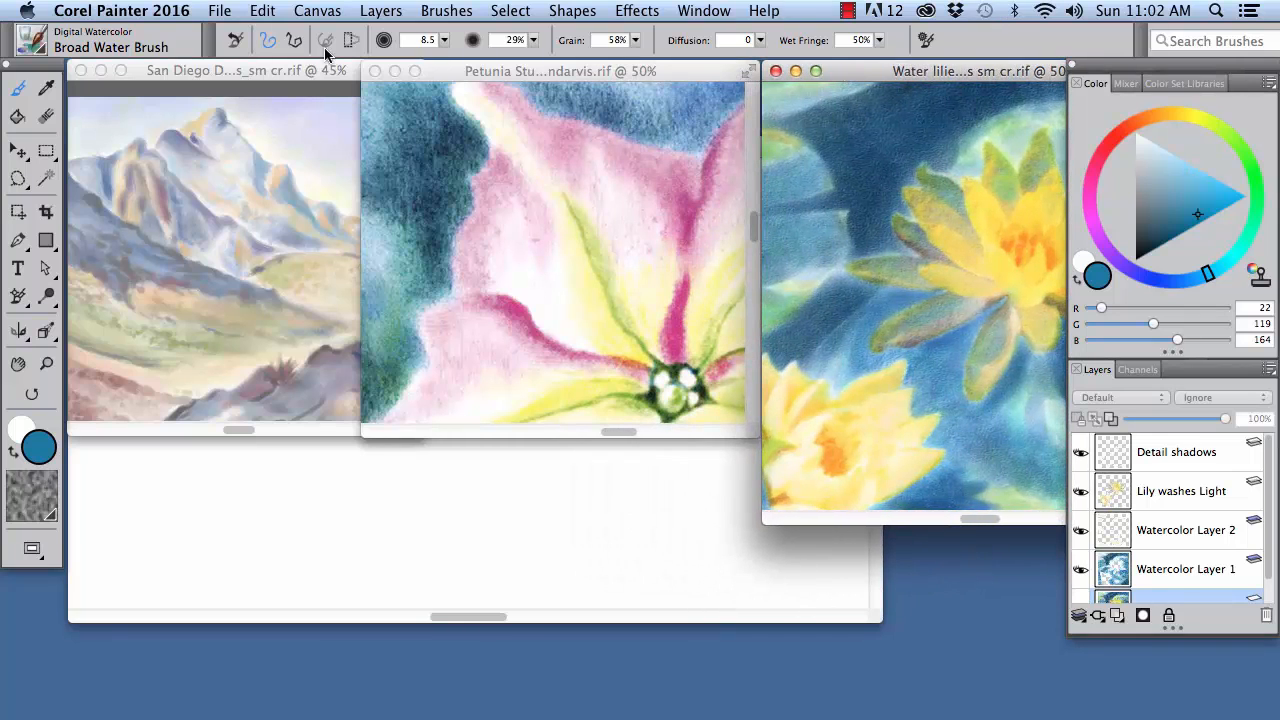
Step: Paint a broad blue wash near the blank canvas's upper-left corner with the Digital Watercolor Broad Water Brush from the Painter 2015 Brushes library
click(35, 42)
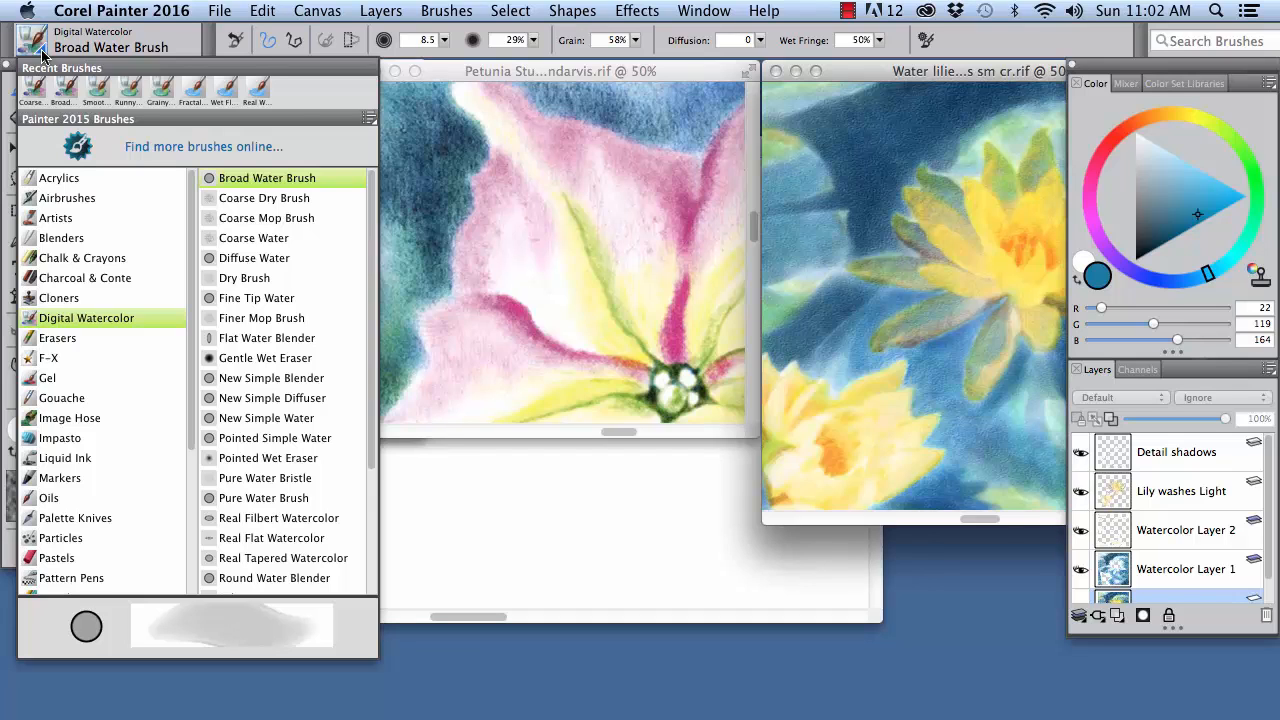
click(369, 119)
mouse_move(440, 284)
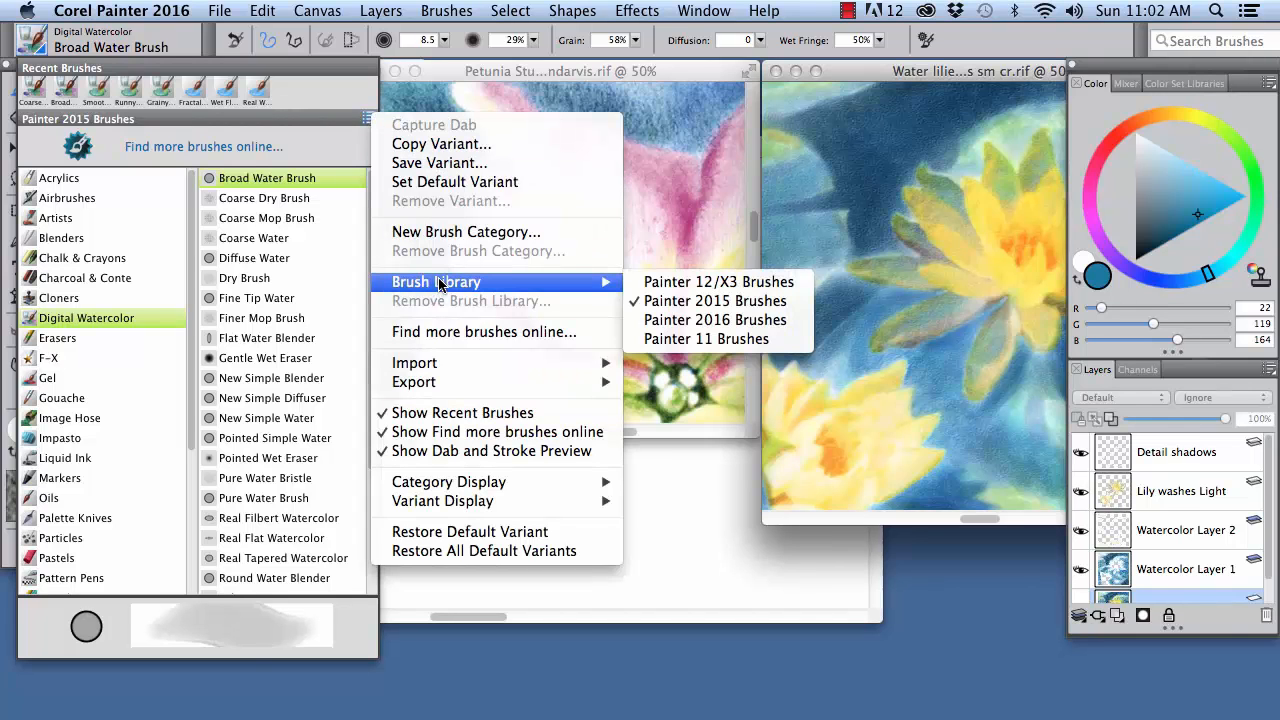
click(670, 322)
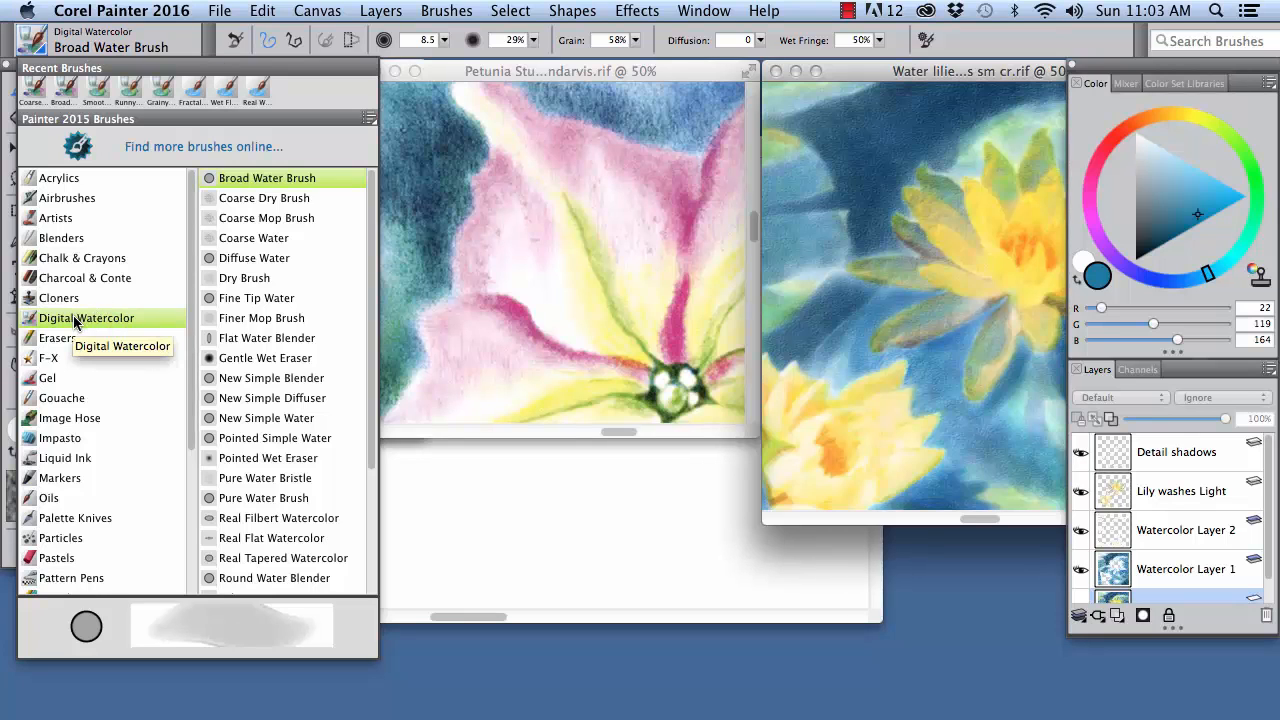
click(237, 180)
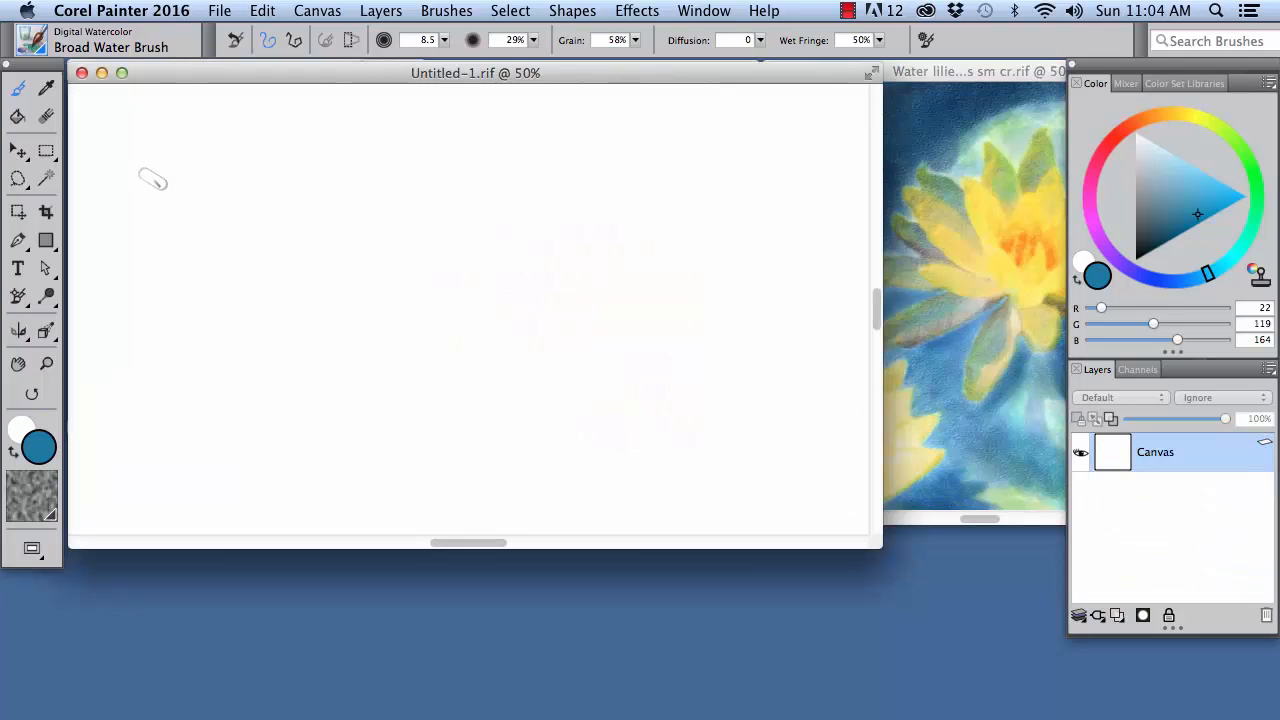
mouse_move(148, 183)
mouse_down()
mouse_move(246, 171)
mouse_move(157, 189)
mouse_move(313, 142)
mouse_move(149, 209)
mouse_move(311, 194)
mouse_move(149, 220)
mouse_move(297, 215)
mouse_move(358, 187)
mouse_up()
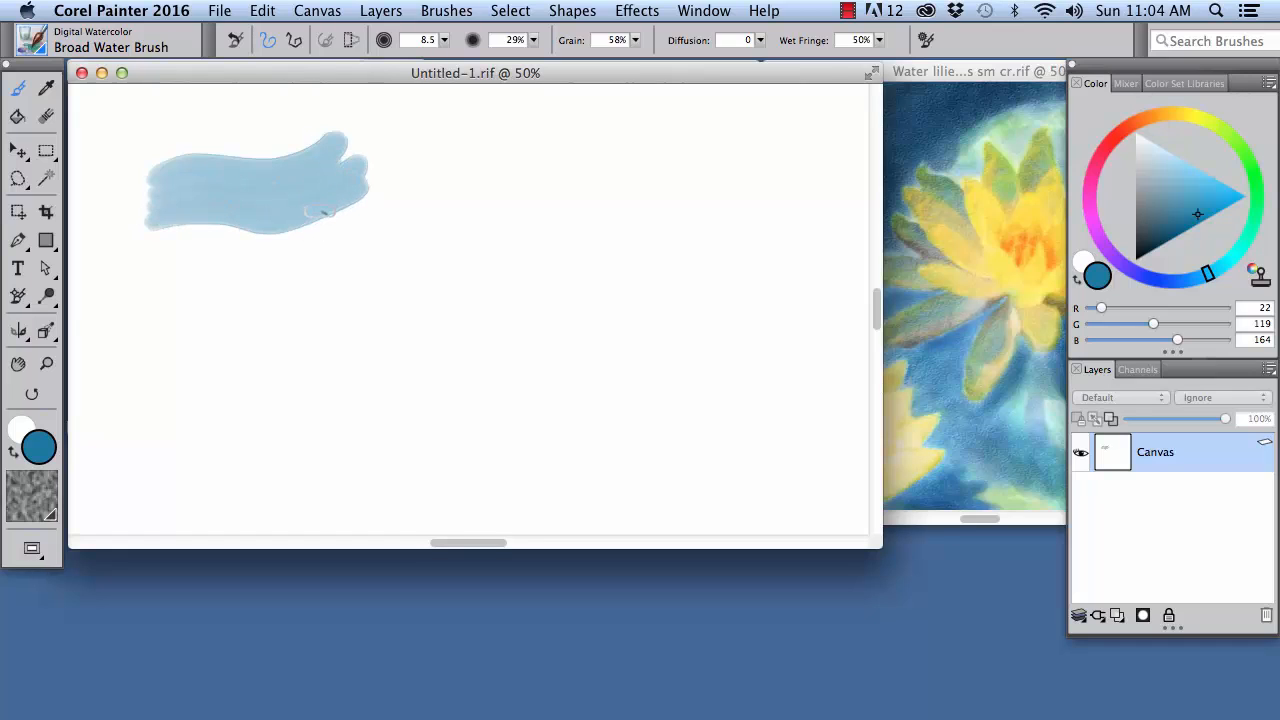
Step: Paint two curved blue strokes beside the broad wash with the Digital Watercolor Coarse Dry Brush
click(35, 40)
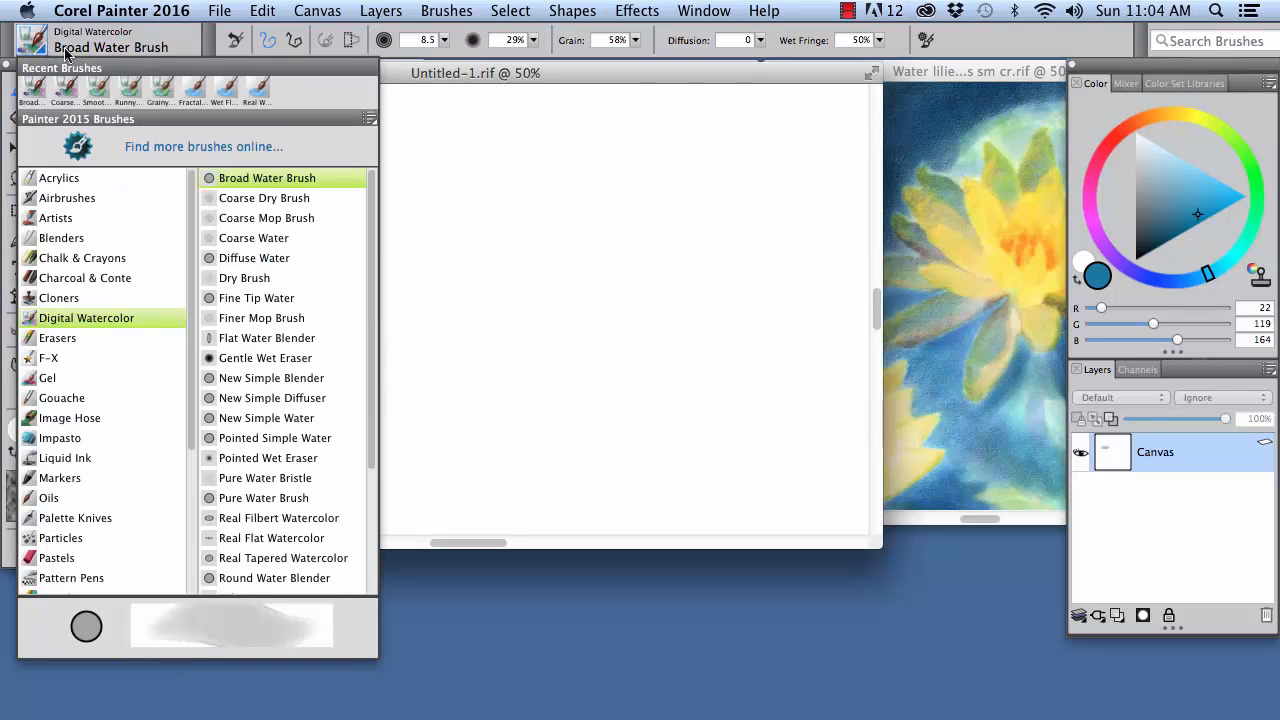
click(275, 197)
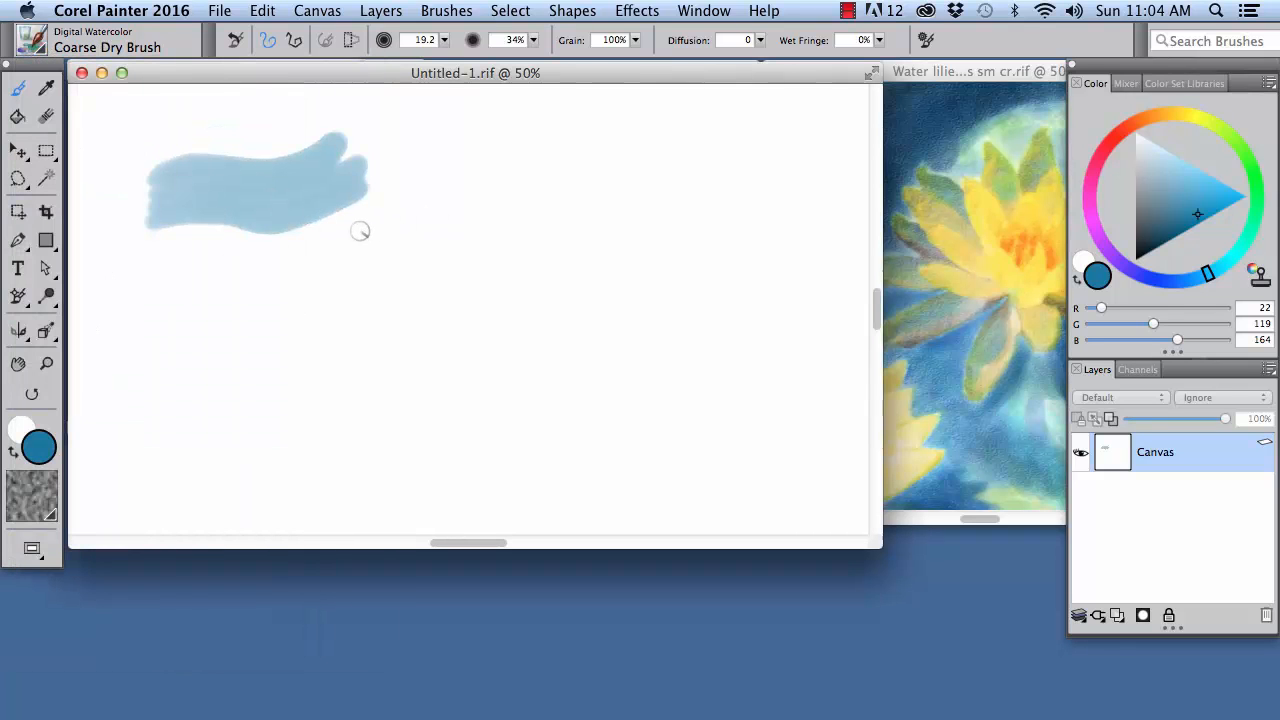
drag(362, 237, 620, 186)
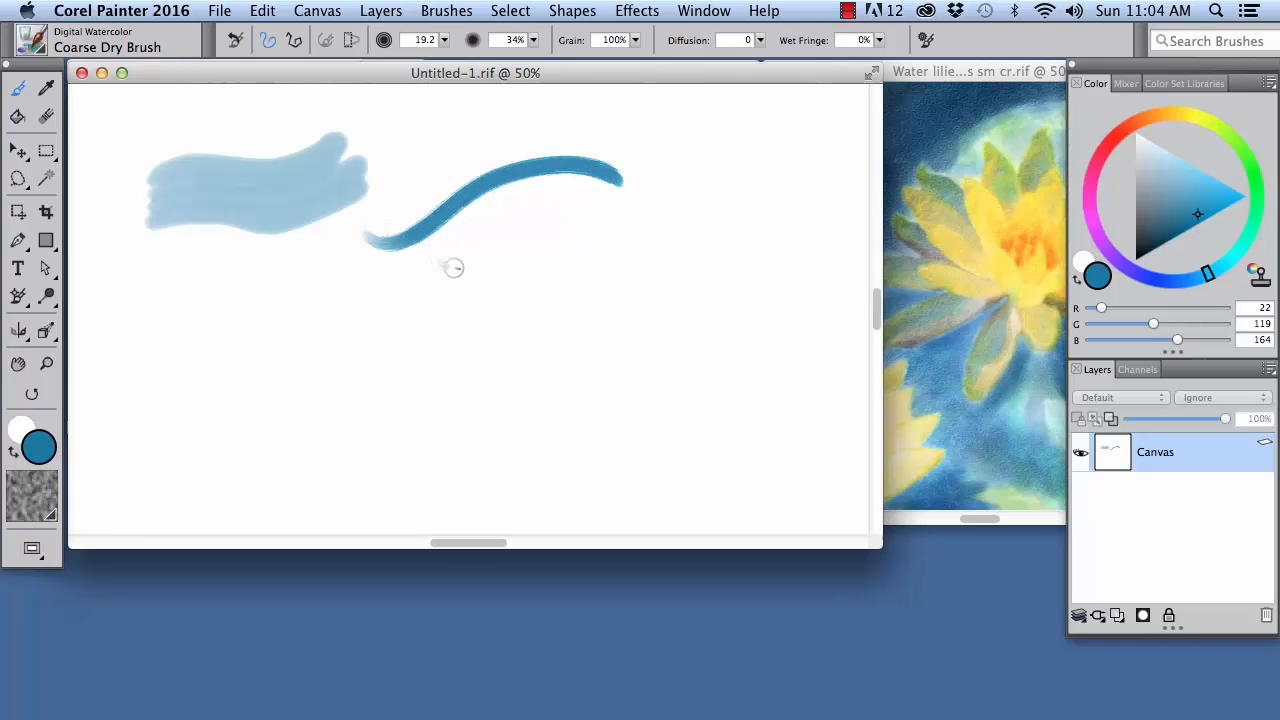
drag(451, 266, 628, 266)
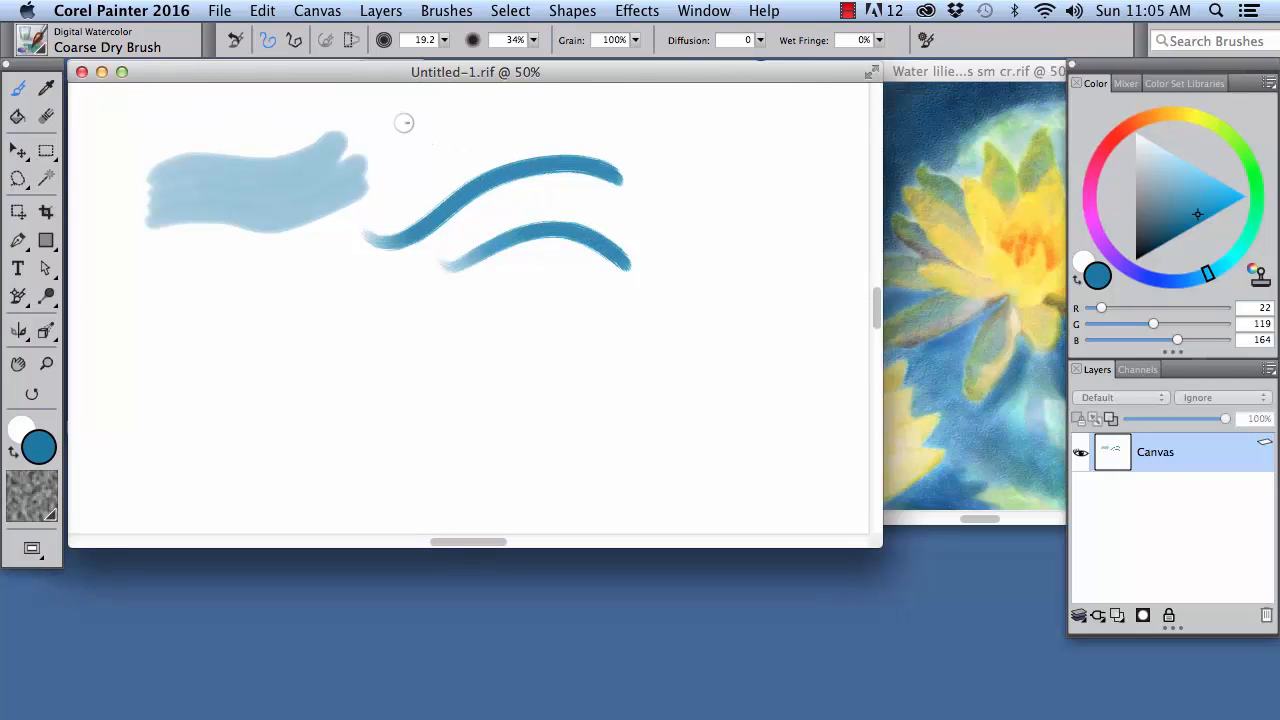
Step: Paint a wavy blue stroke below the broad wash with the Watercolor Grainy Wash Camel brush
click(40, 50)
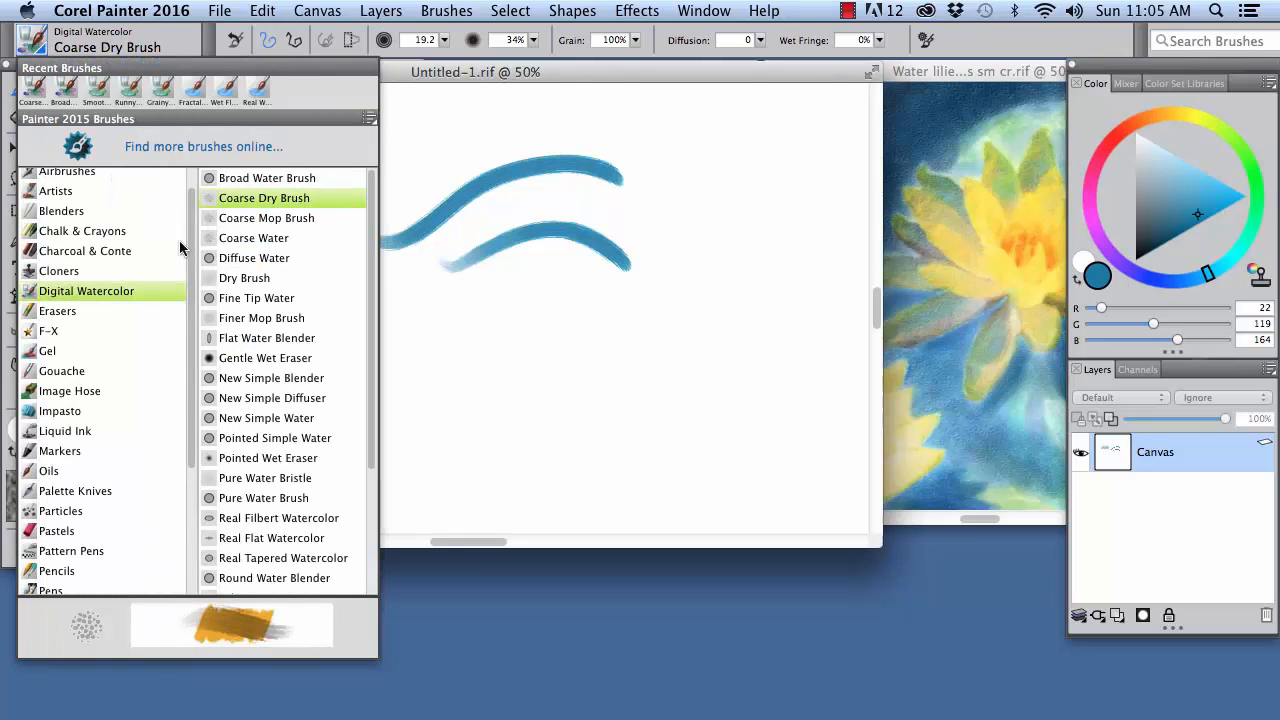
scroll(193, 229, down, 5)
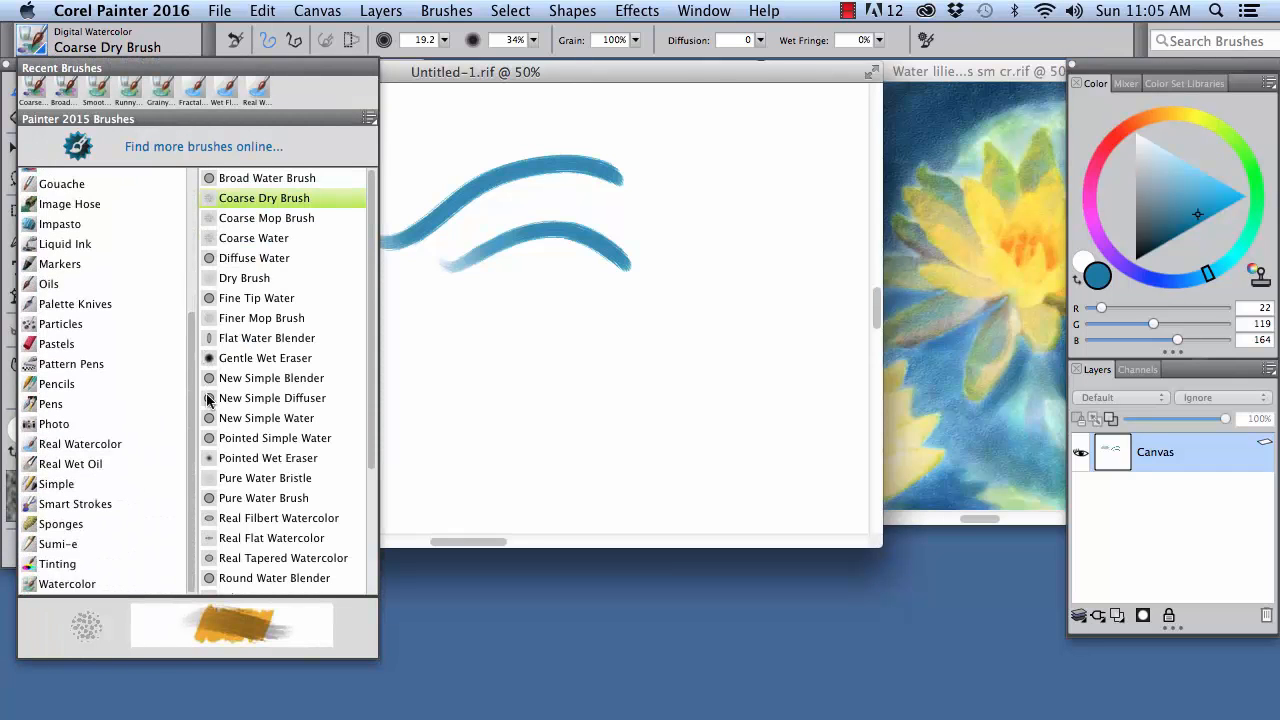
click(75, 588)
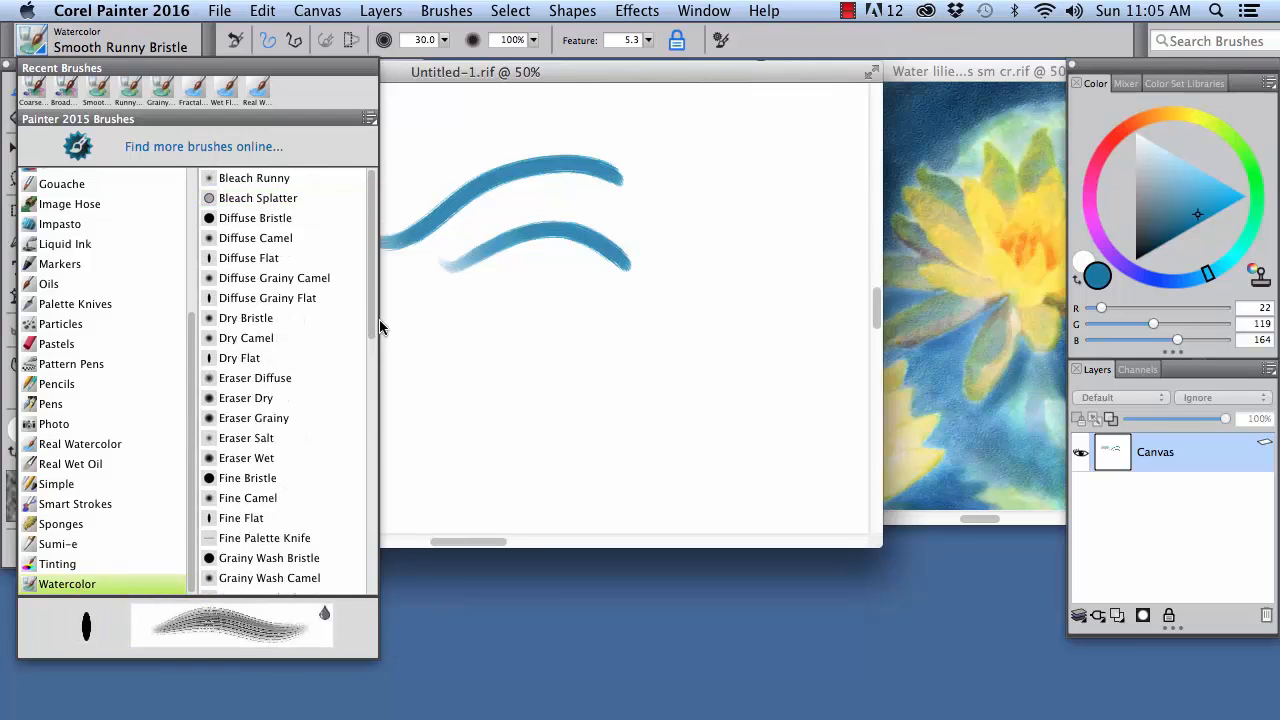
click(270, 578)
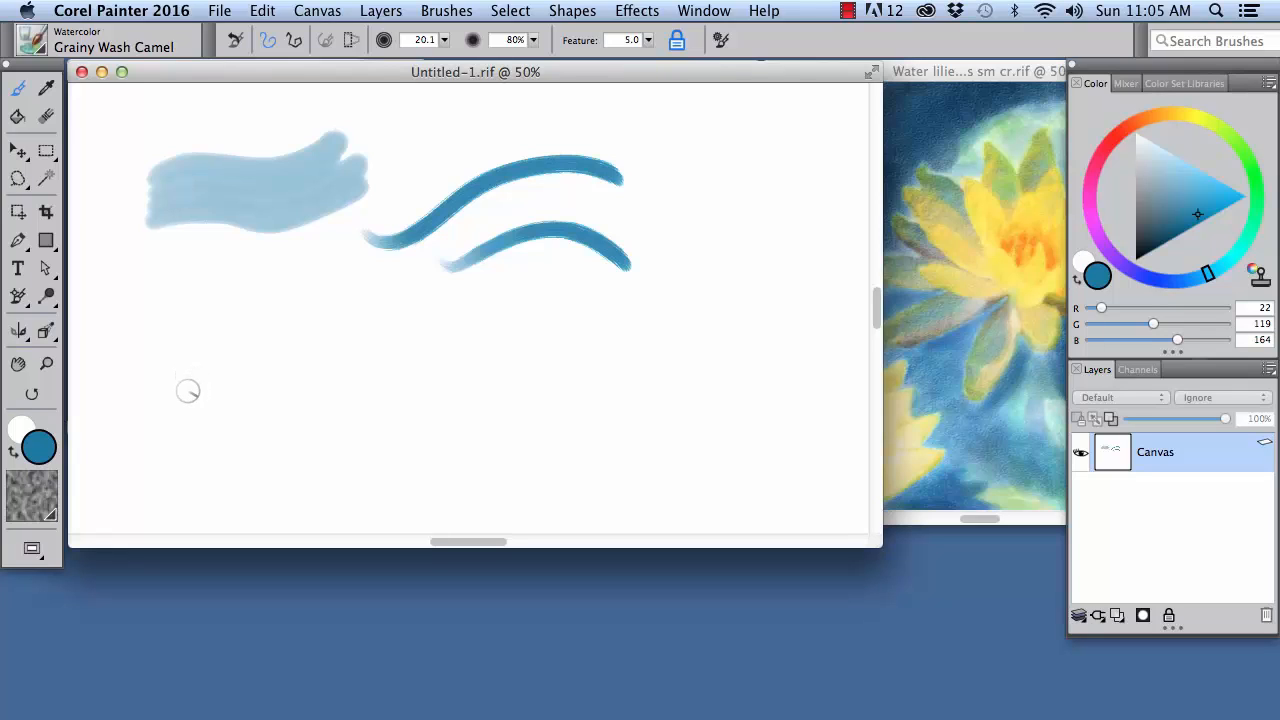
drag(185, 397, 388, 310)
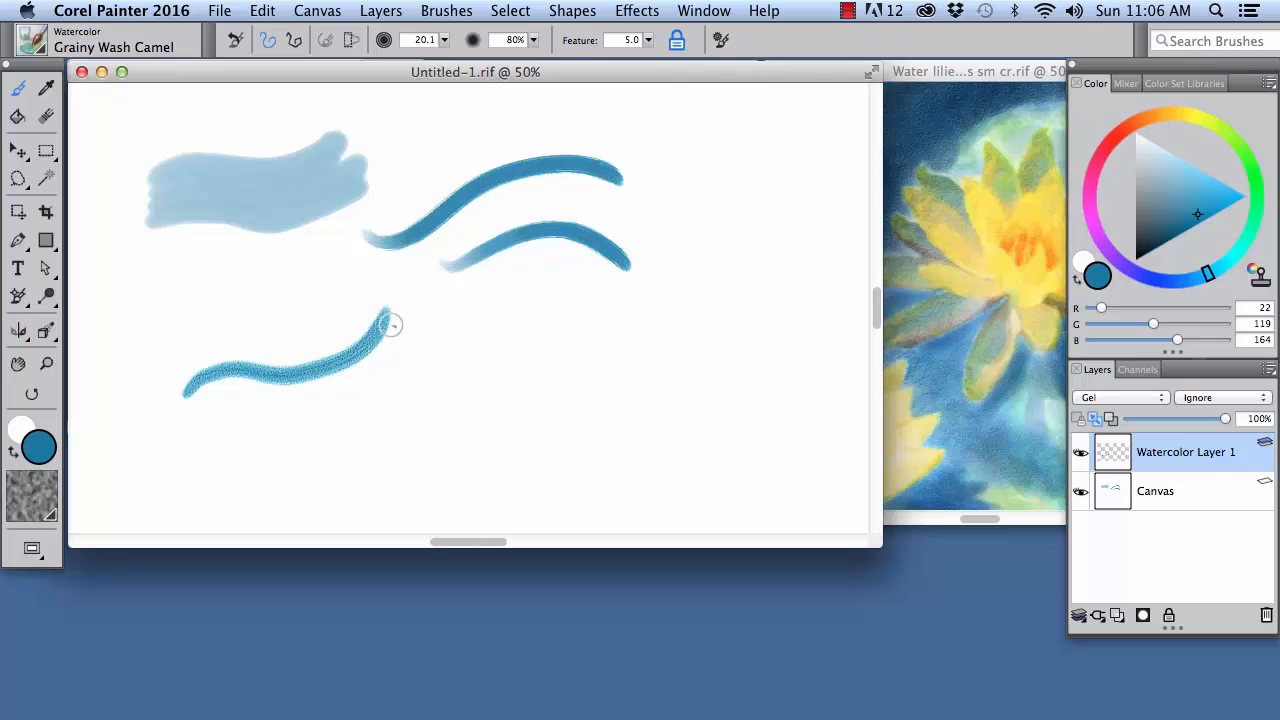
Step: Paint a long rising blue curve beneath the two dry brush strokes with the Watercolor Smooth Runny Bristle brush
click(44, 56)
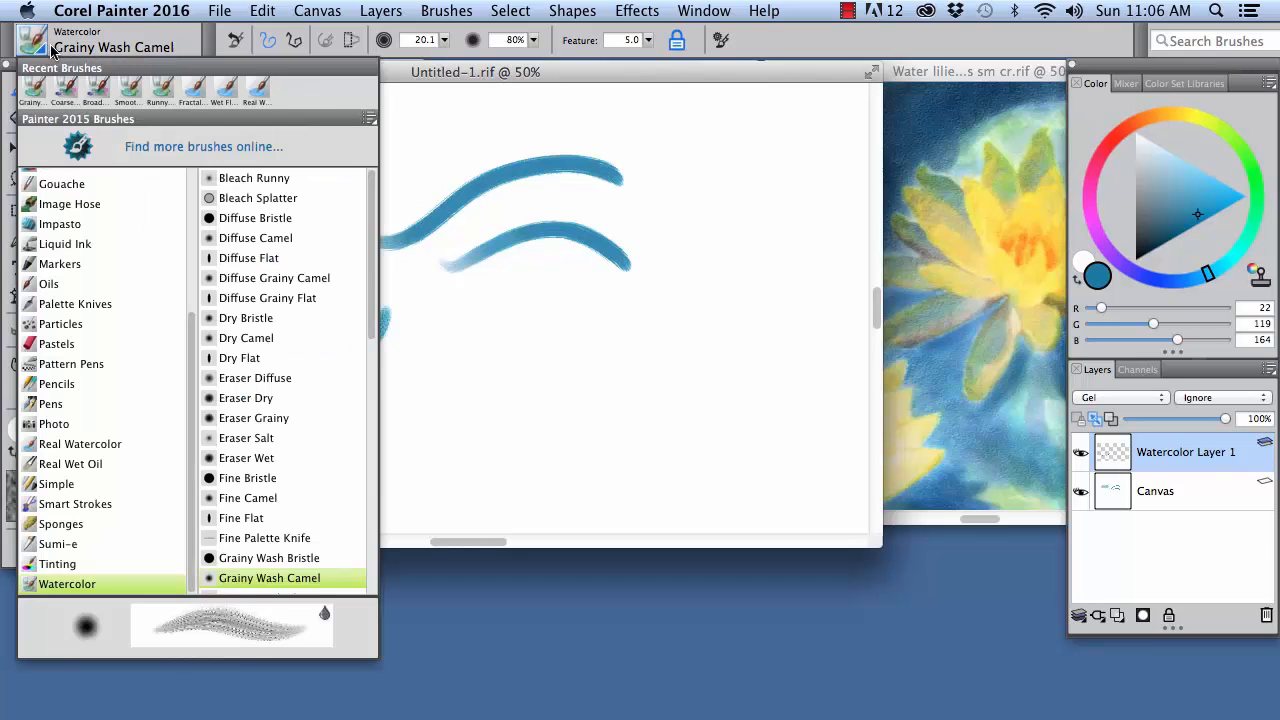
scroll(373, 320, down, 1)
scroll(373, 320, down, 15)
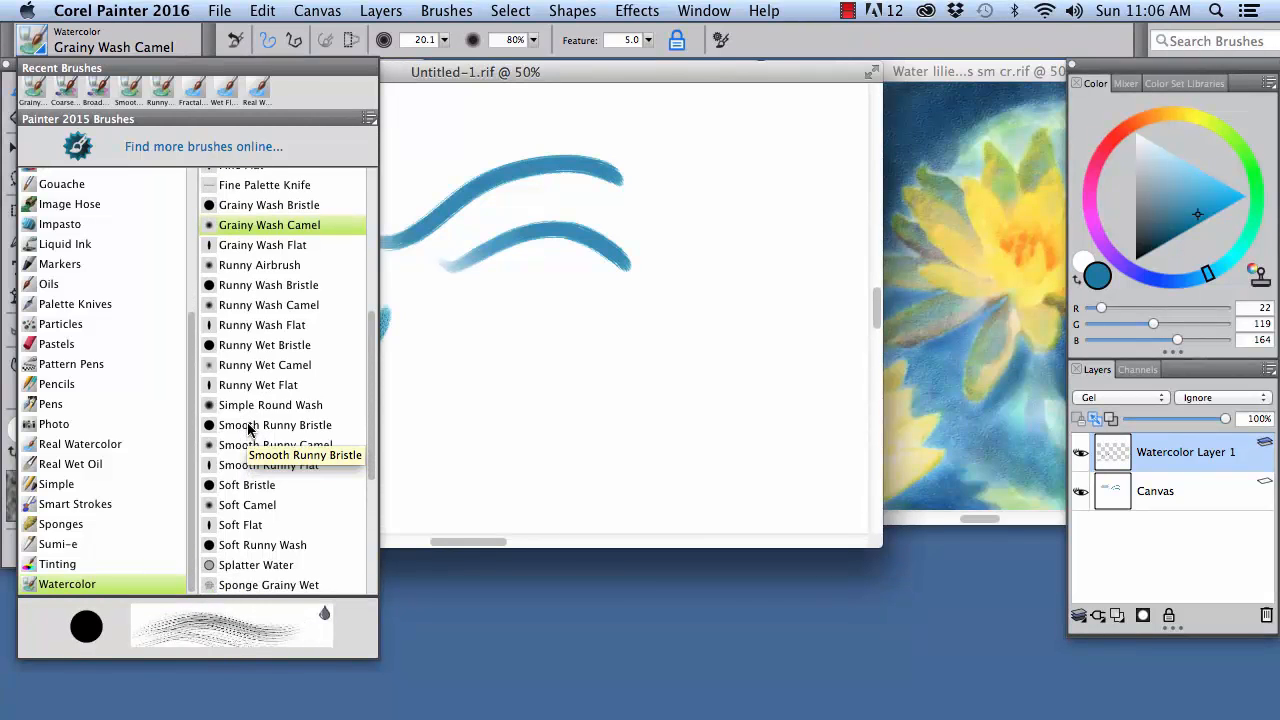
click(248, 426)
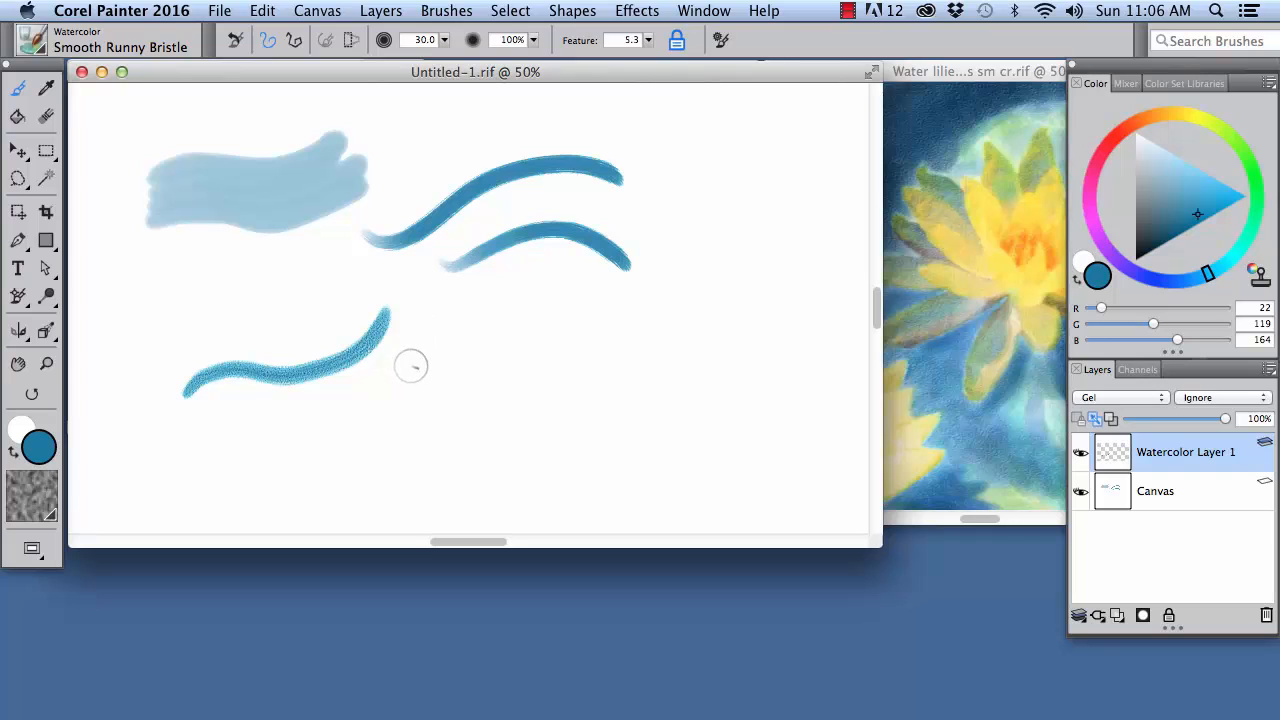
mouse_move(411, 366)
mouse_down()
mouse_move(400, 374)
mouse_move(657, 277)
mouse_move(702, 188)
mouse_up()
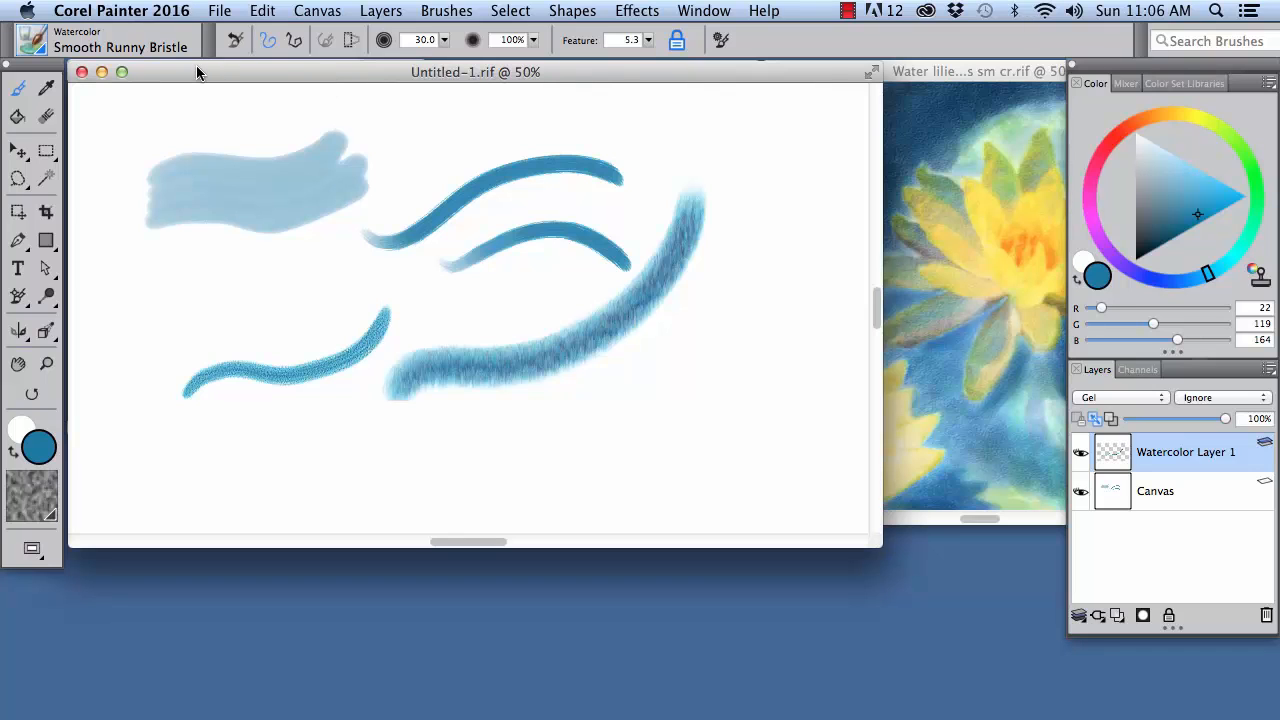
Step: Paint overlapping soft washes in the canvas's lower-right area with the Real Watercolor Fractal Wash Fringe brush
click(43, 50)
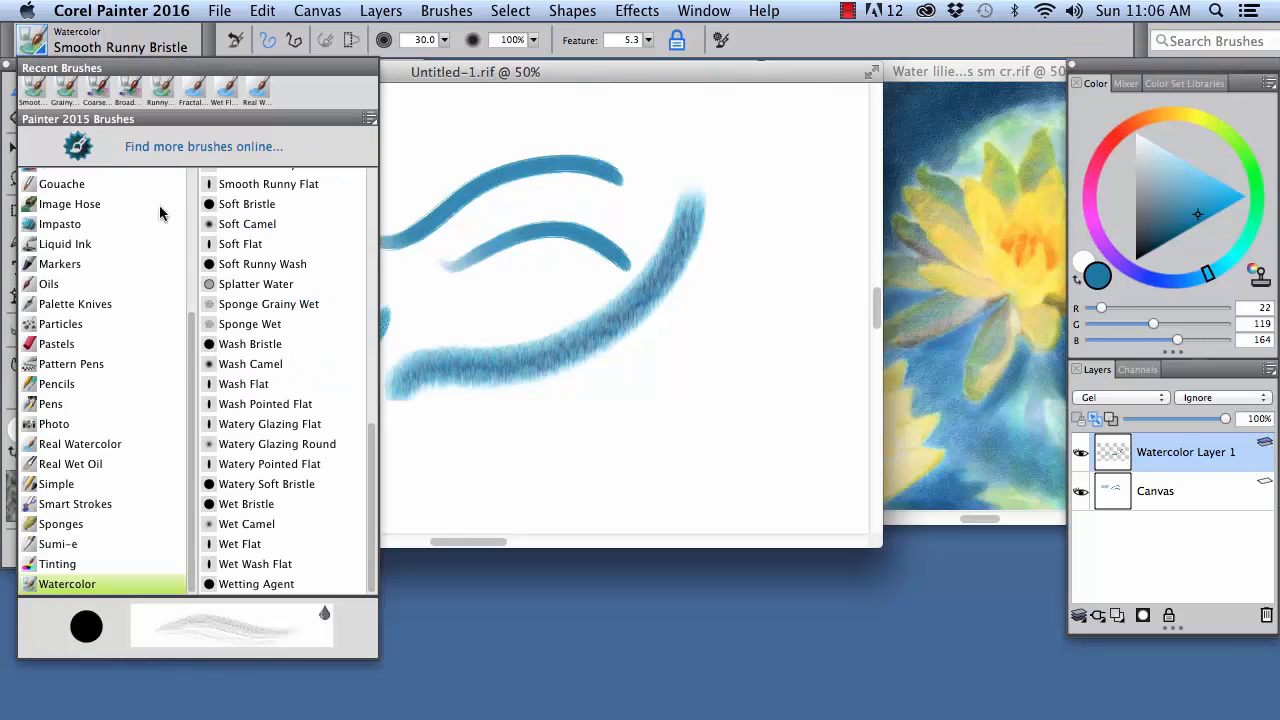
click(113, 445)
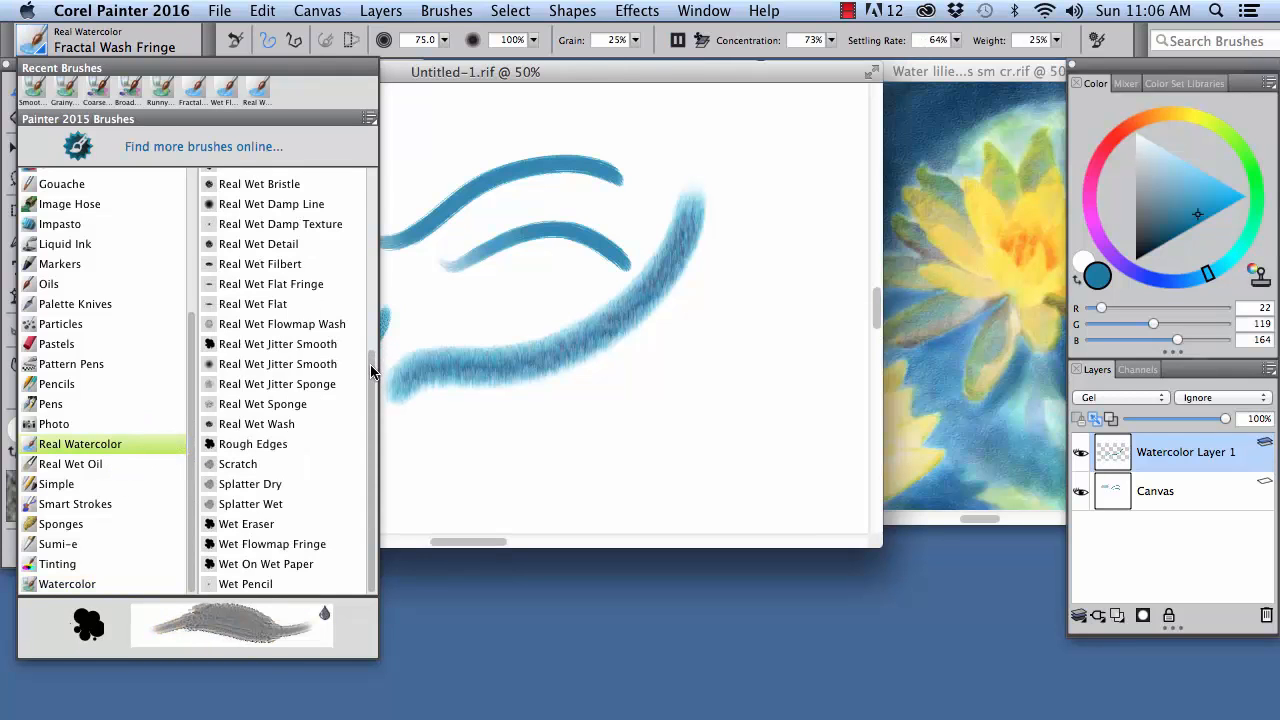
drag(371, 372, 381, 213)
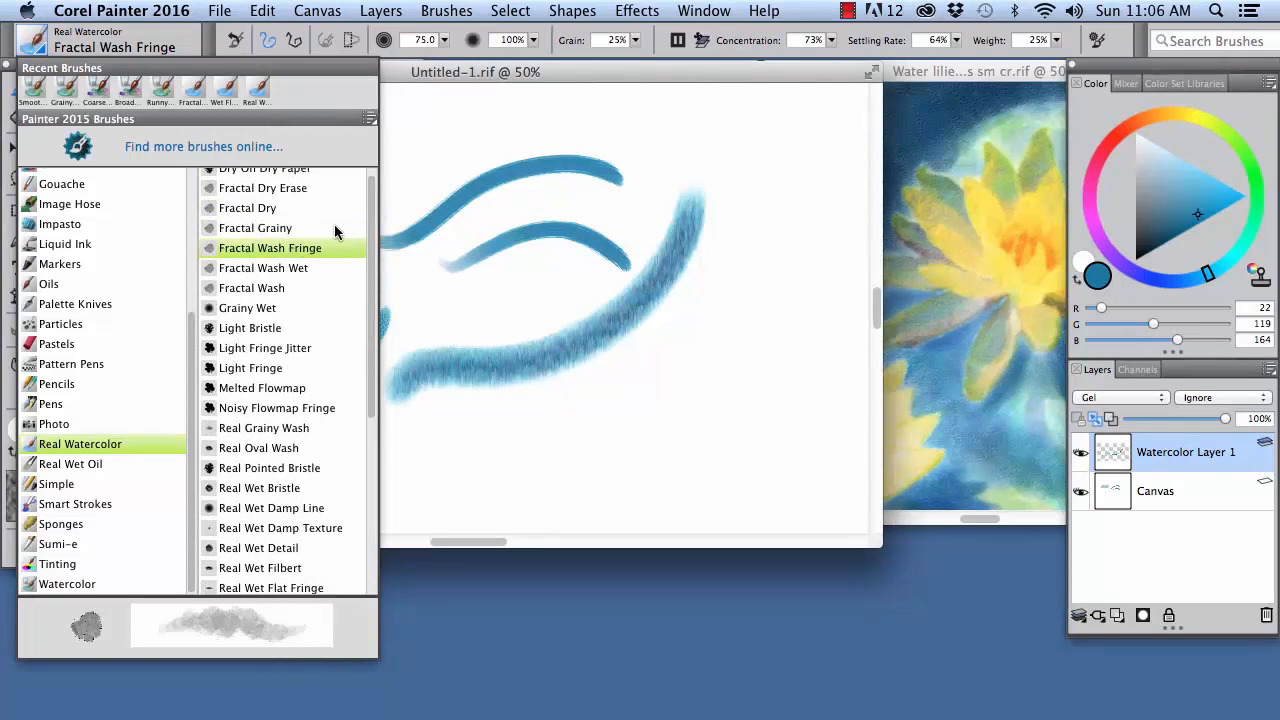
click(245, 253)
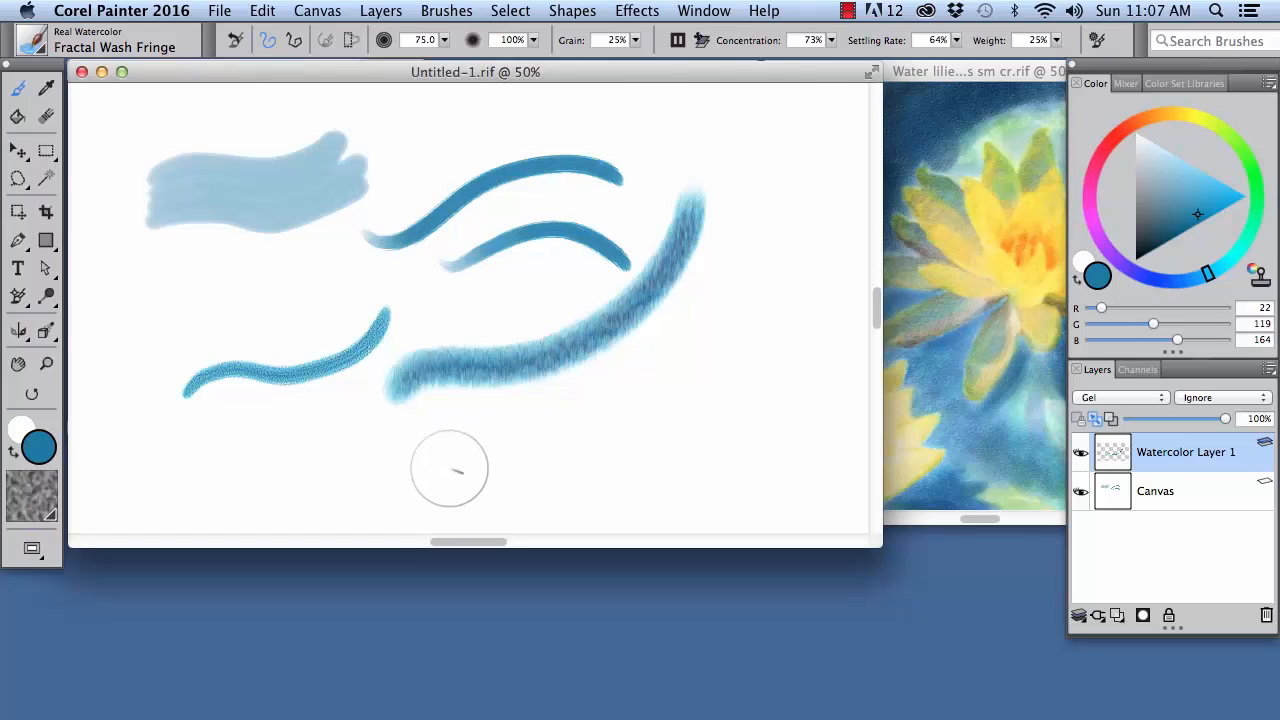
drag(449, 466, 785, 340)
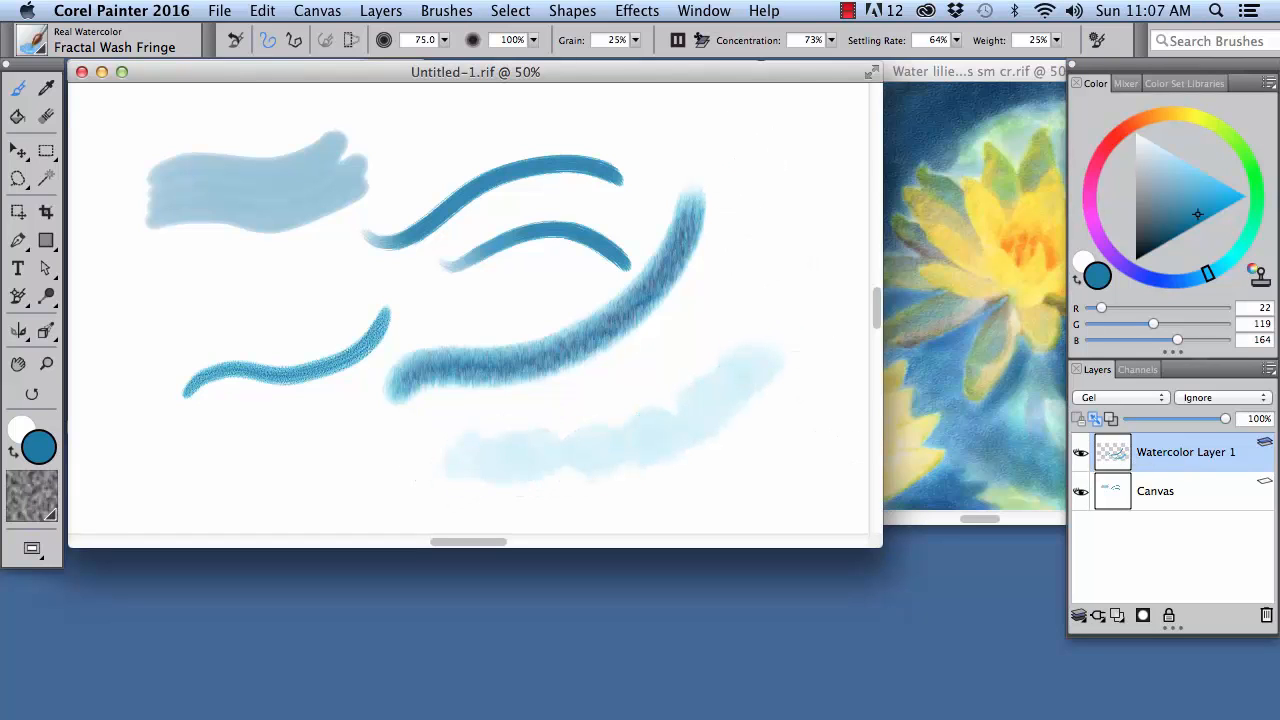
drag(766, 271, 606, 391)
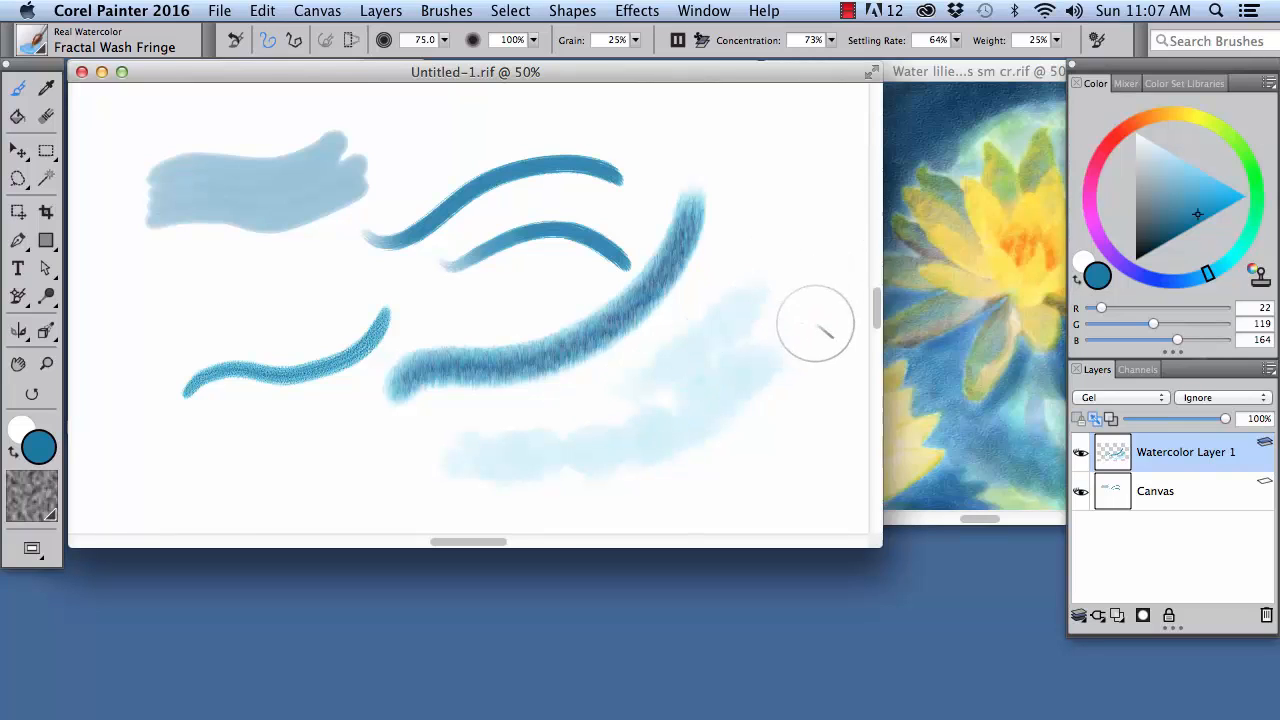
mouse_move(815, 323)
mouse_down()
mouse_move(705, 437)
mouse_move(823, 348)
mouse_move(708, 462)
mouse_move(825, 375)
mouse_move(790, 471)
mouse_up()
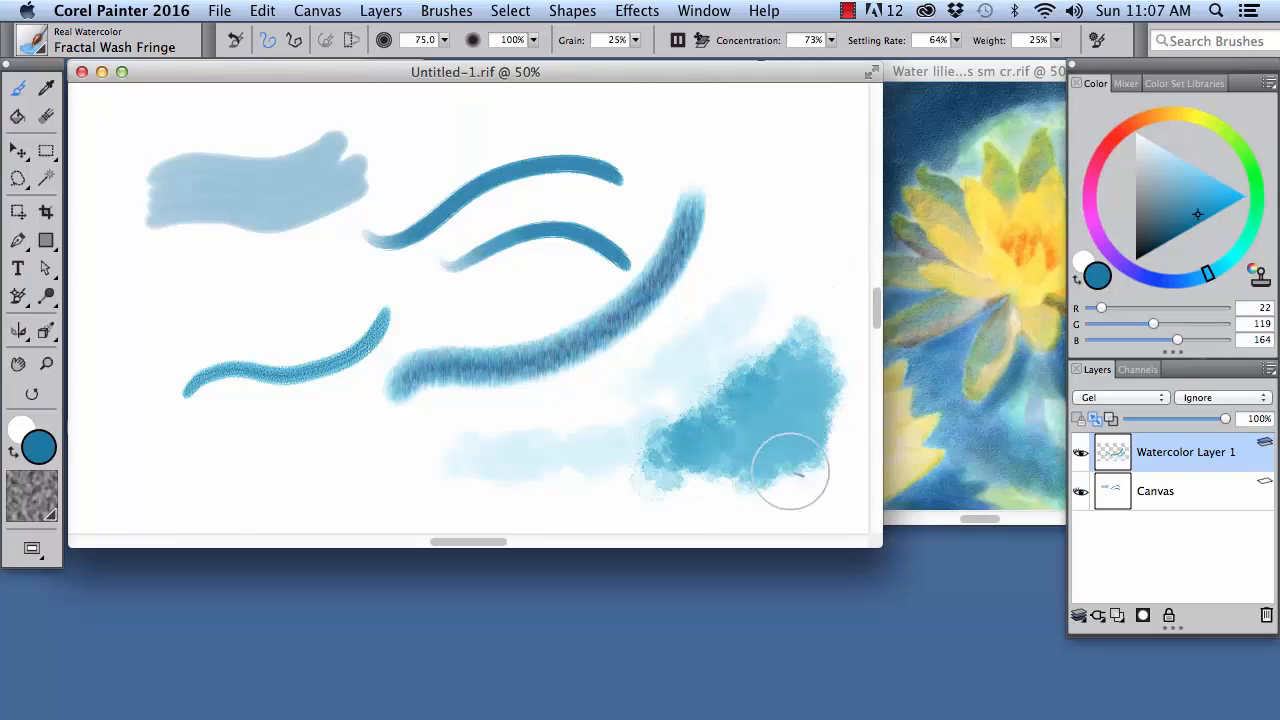
Step: Paint two crossing curved strokes in the canvas's upper-right area with the Real Watercolor Real Pointed Bristle brush
click(42, 53)
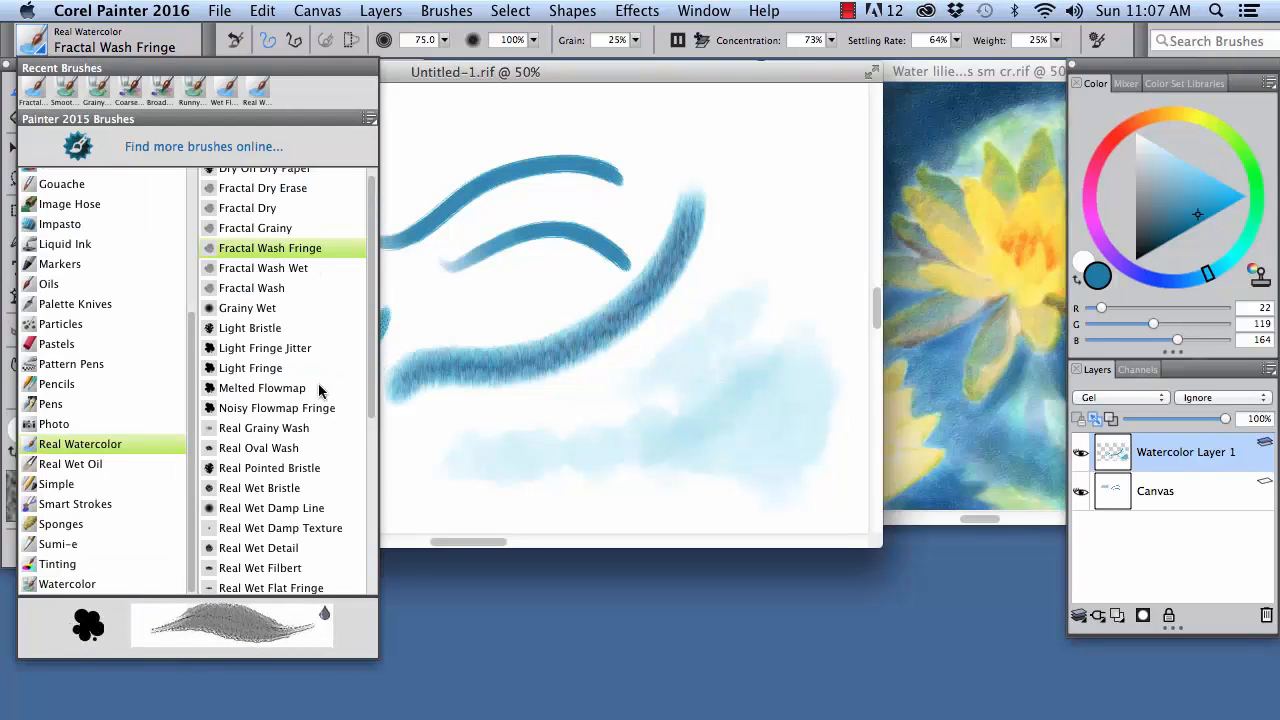
click(300, 467)
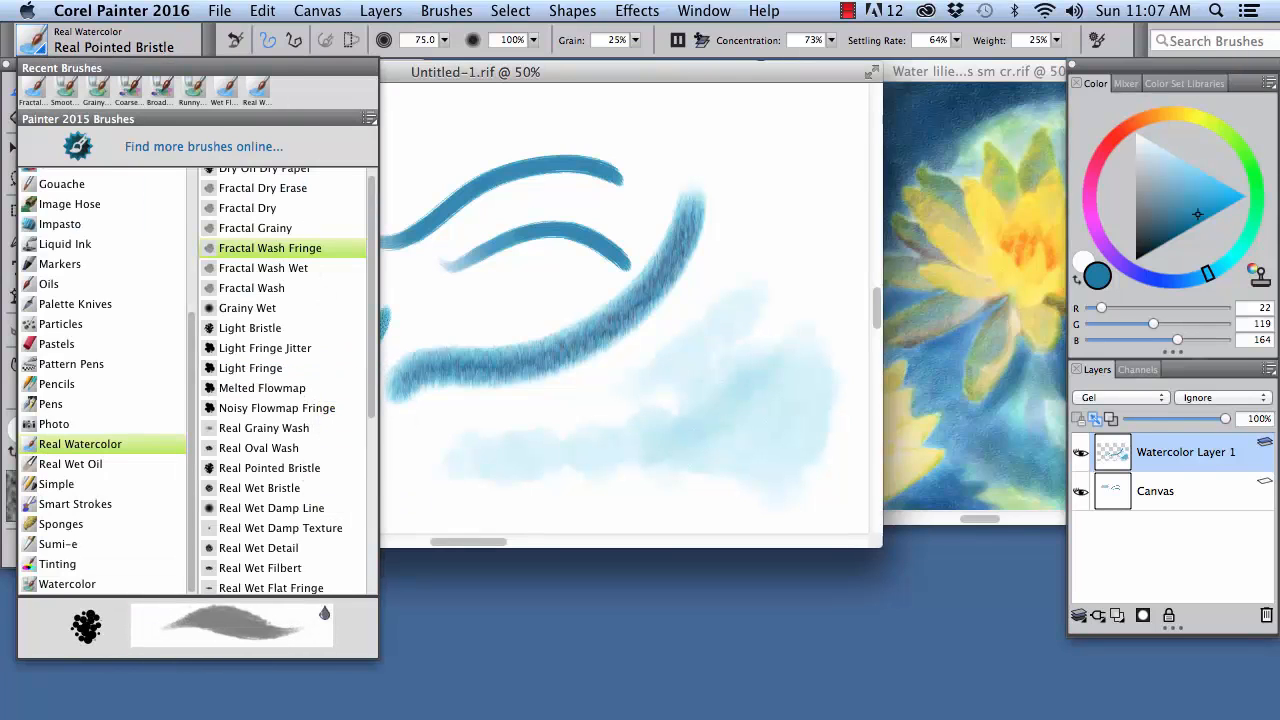
mouse_move(550, 127)
mouse_down()
mouse_move(590, 133)
mouse_move(800, 246)
mouse_up()
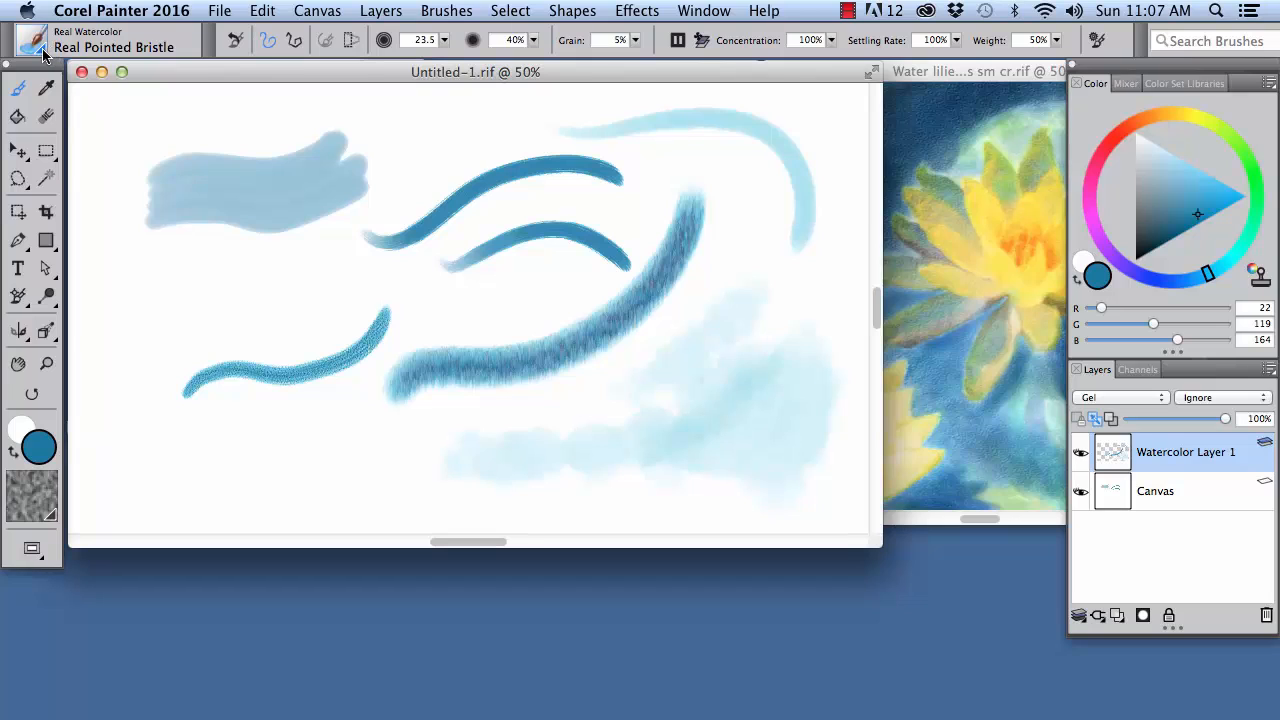
drag(792, 110, 742, 302)
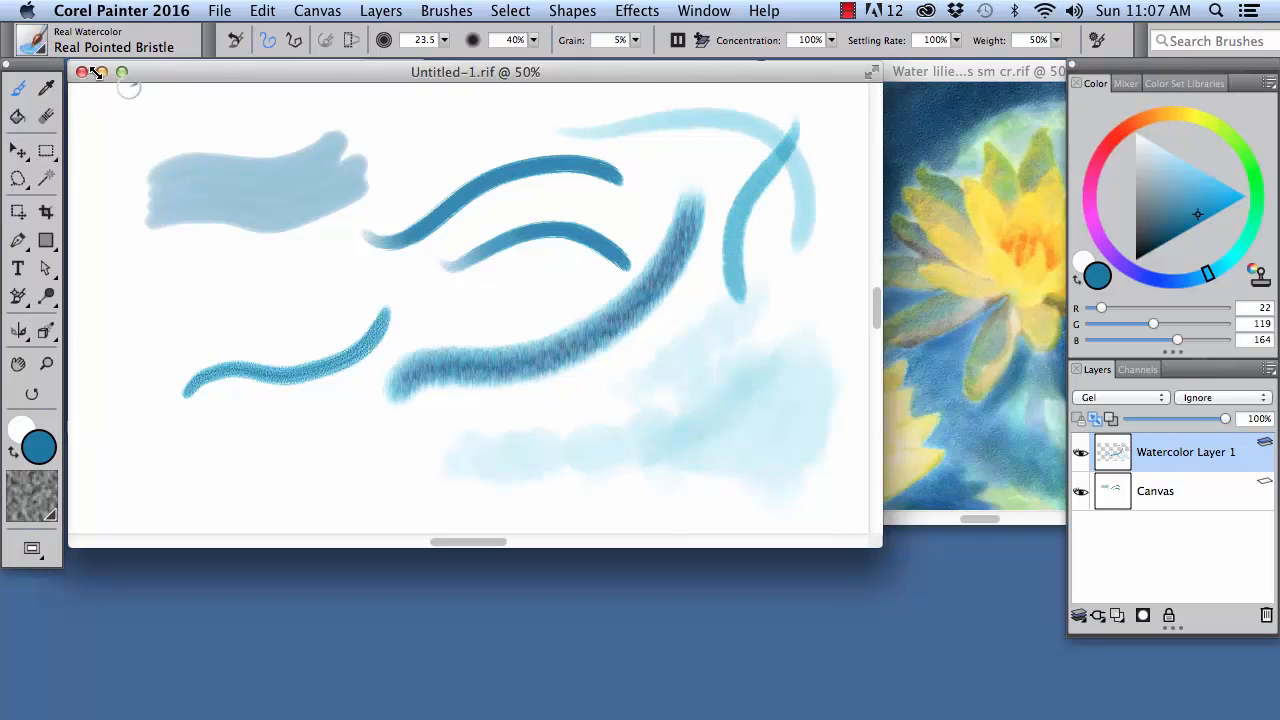
Step: Paint a wavy stroke between the broad wash and the grainy stroke with the Real Watercolor Real Wet Jitter Smooth brush
click(40, 54)
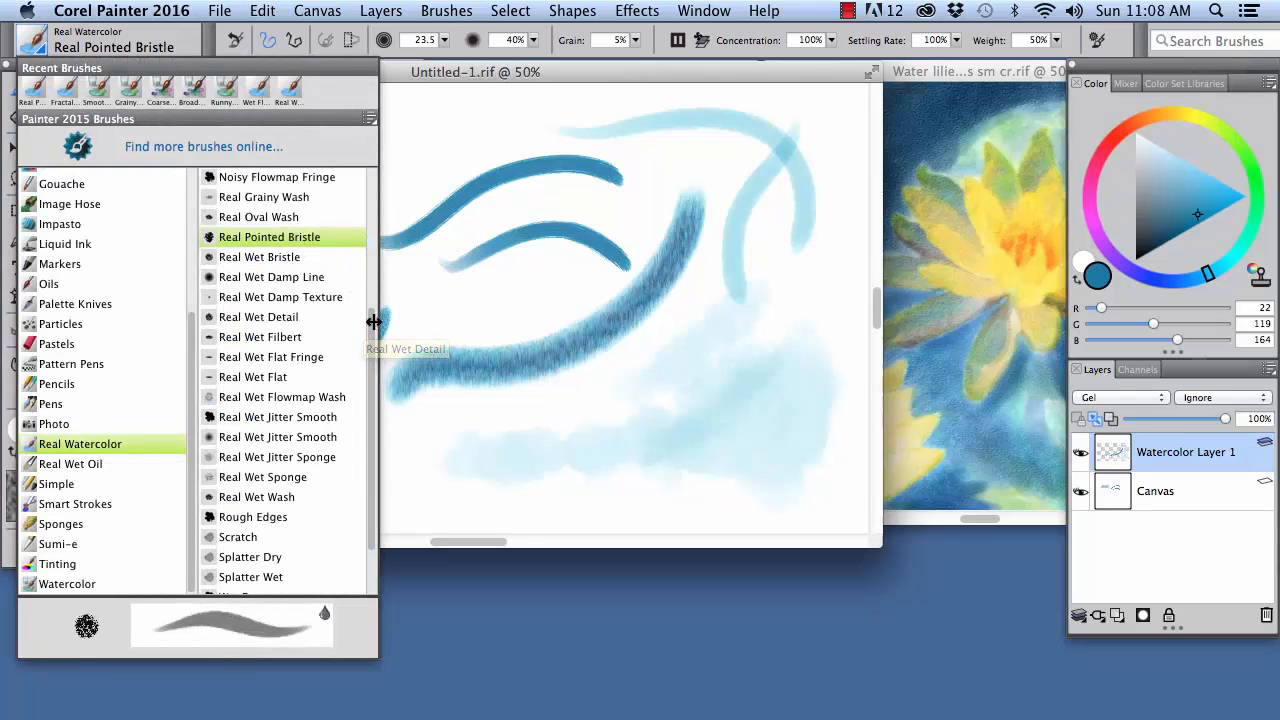
scroll(375, 340, down, 2)
scroll(375, 342, down, 1)
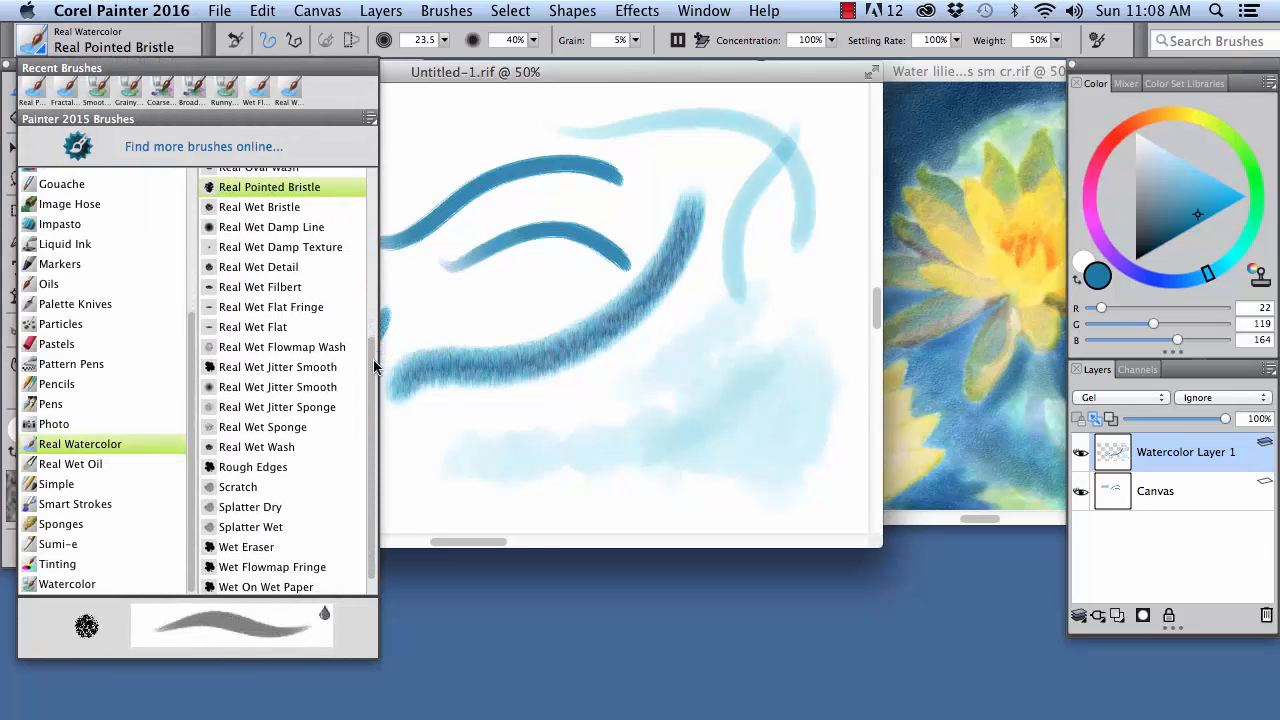
click(262, 370)
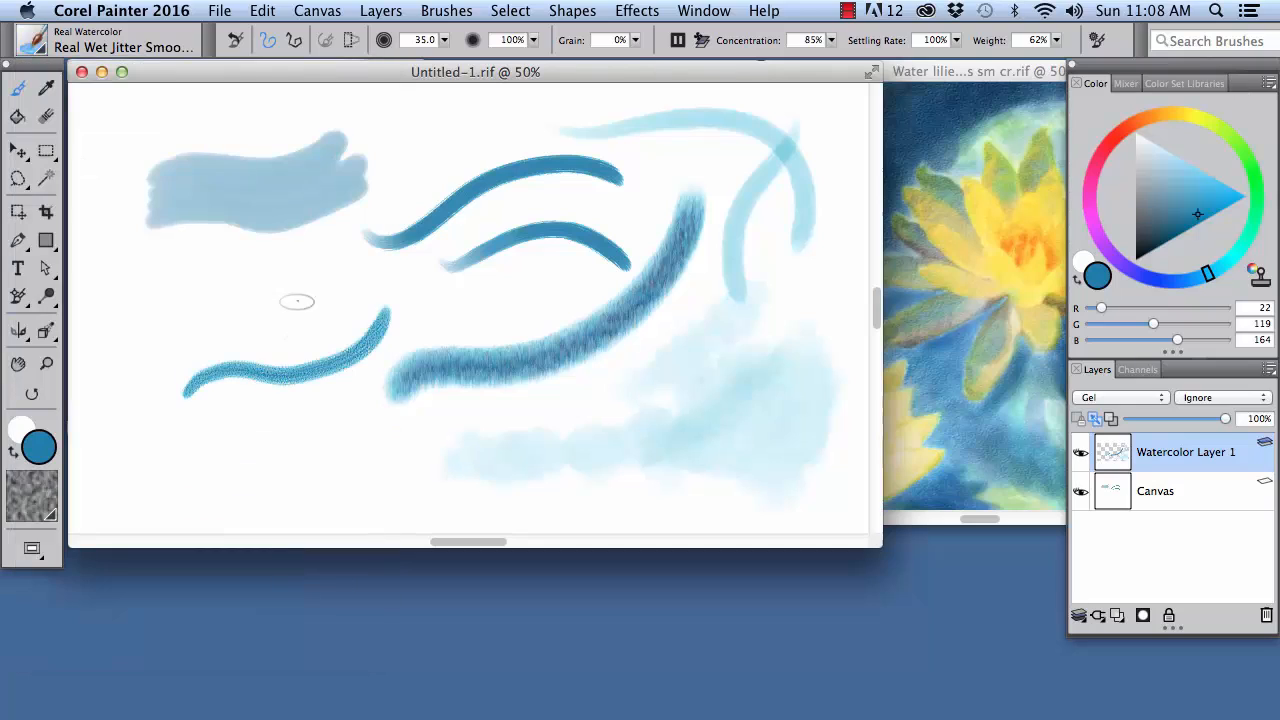
drag(124, 313, 368, 242)
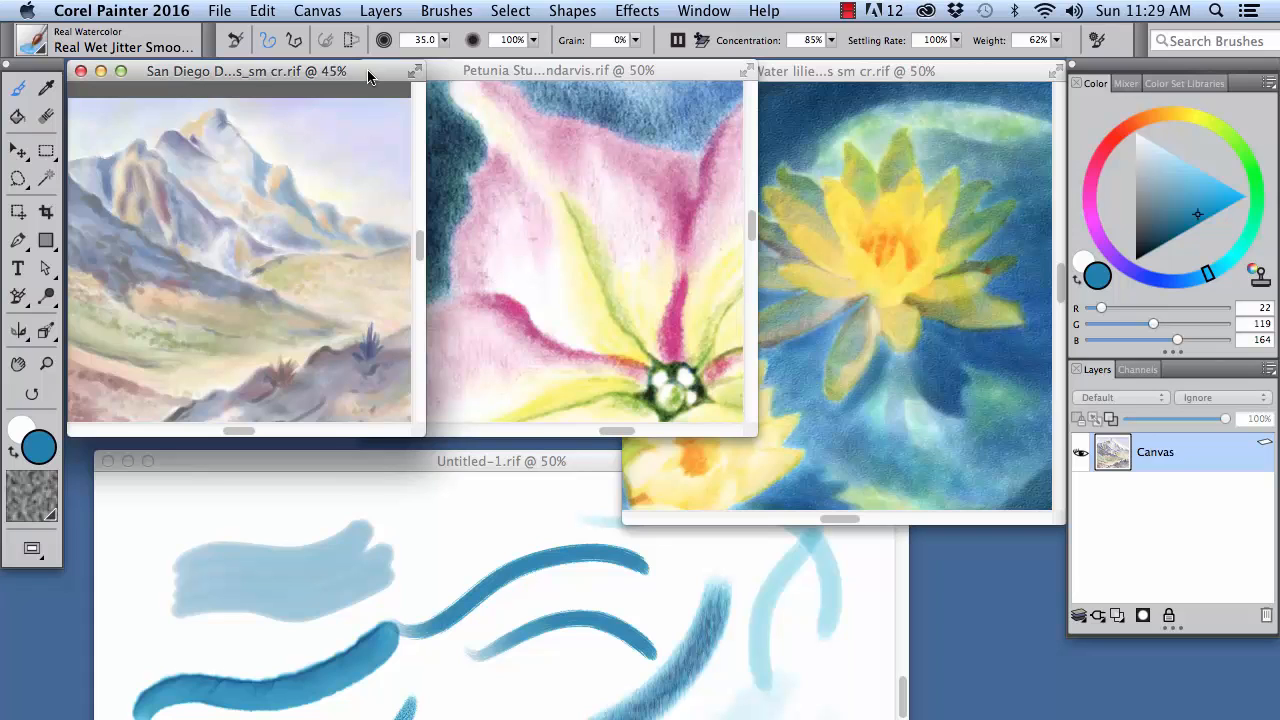
Step: Revisit the petunia and water lilies paintings to compare their watercolor layers
click(515, 70)
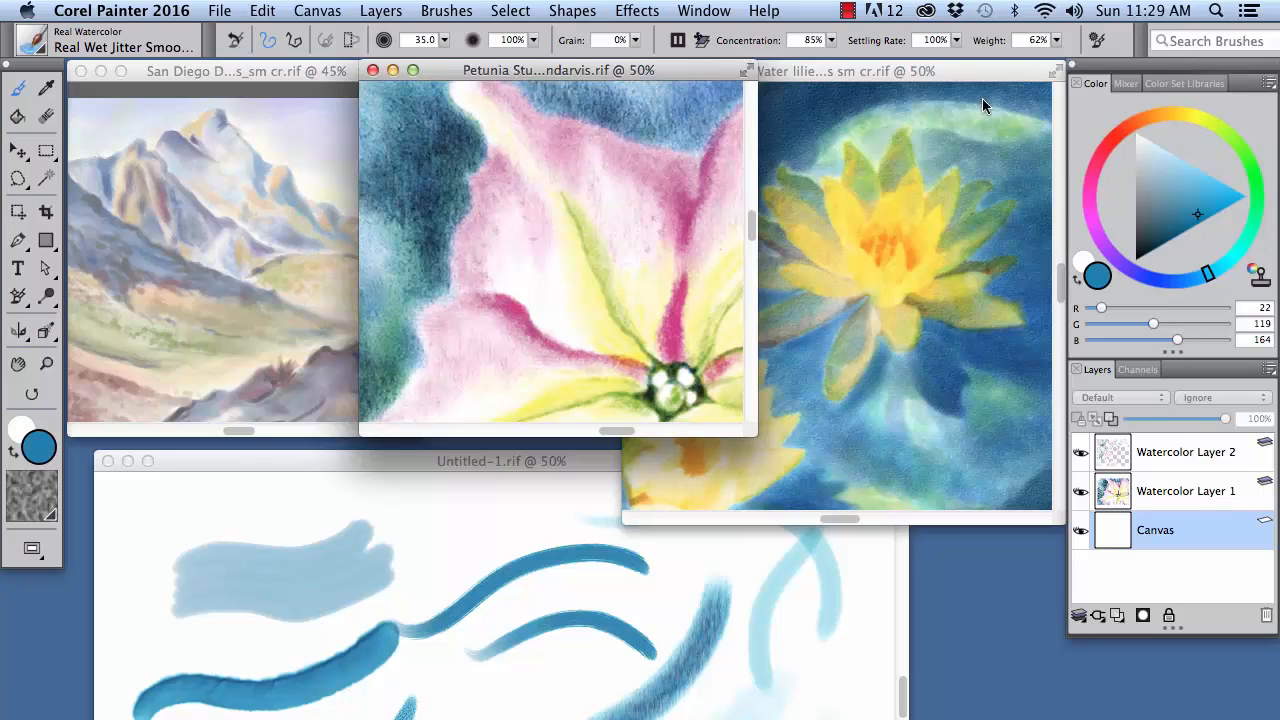
click(875, 74)
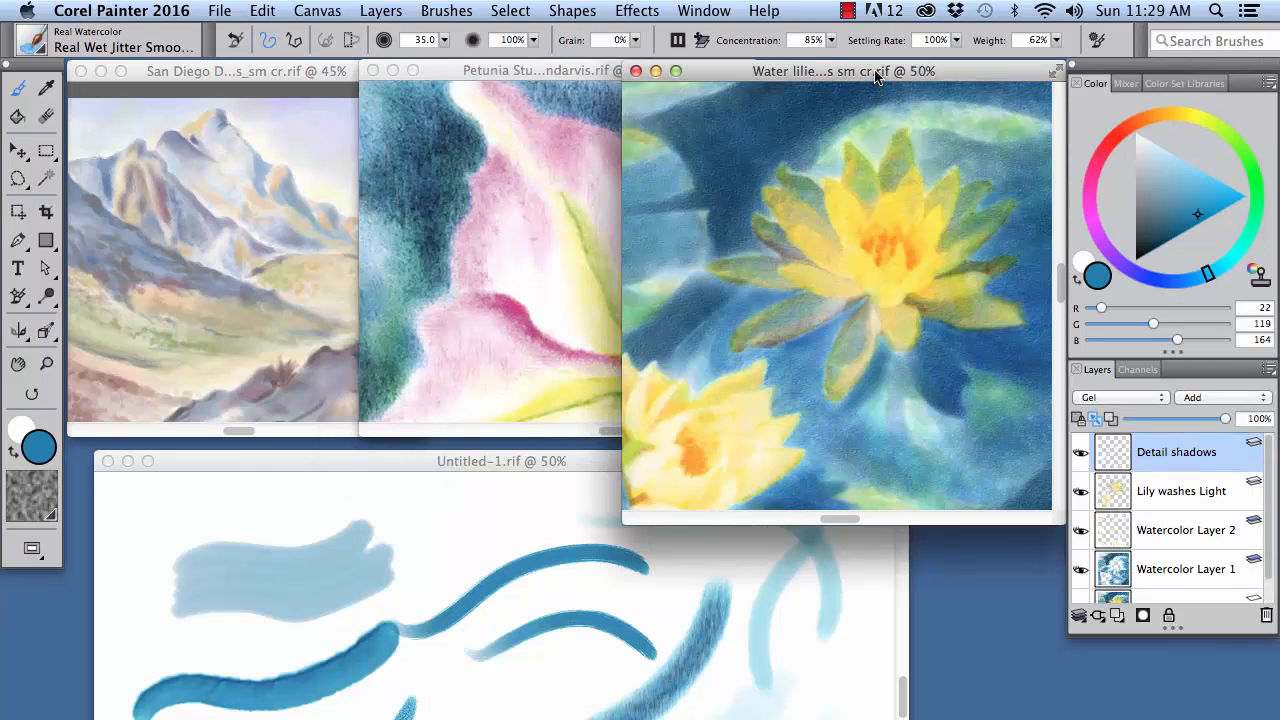